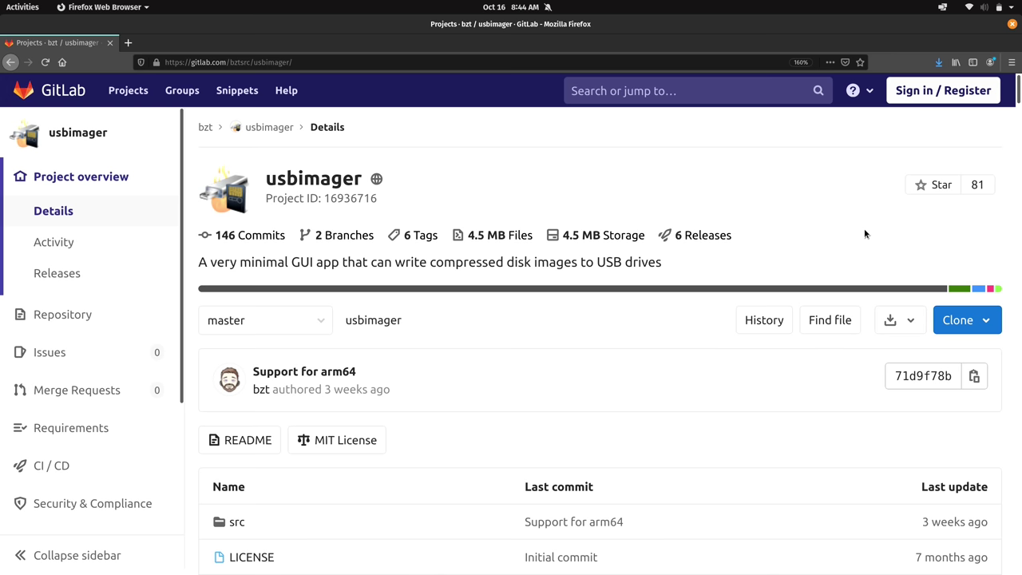
Scroll the usbimager GitLab page down to the README's platforms and frontends table
scroll(865, 234, down, 10)
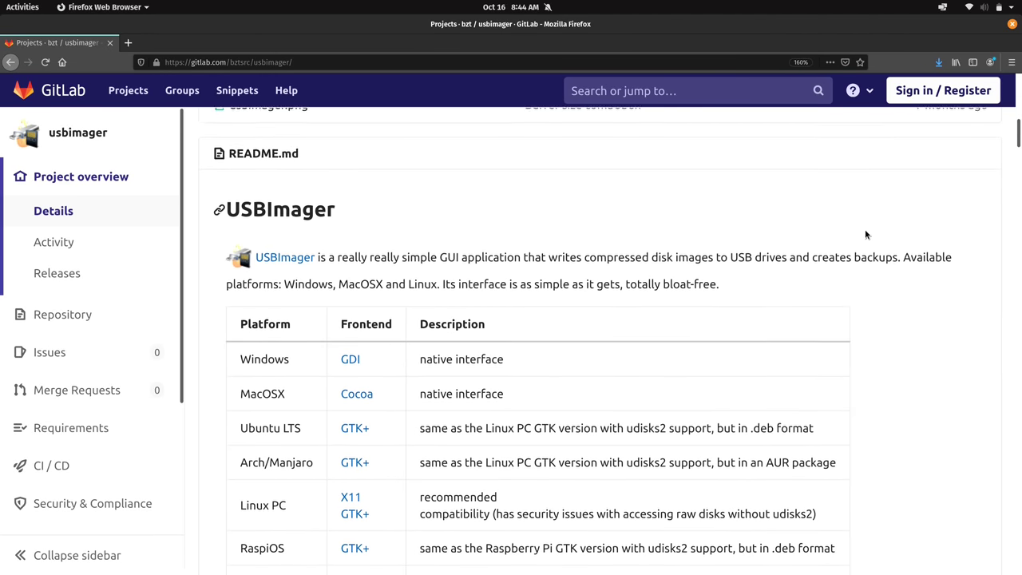
scroll(865, 234, down, 3)
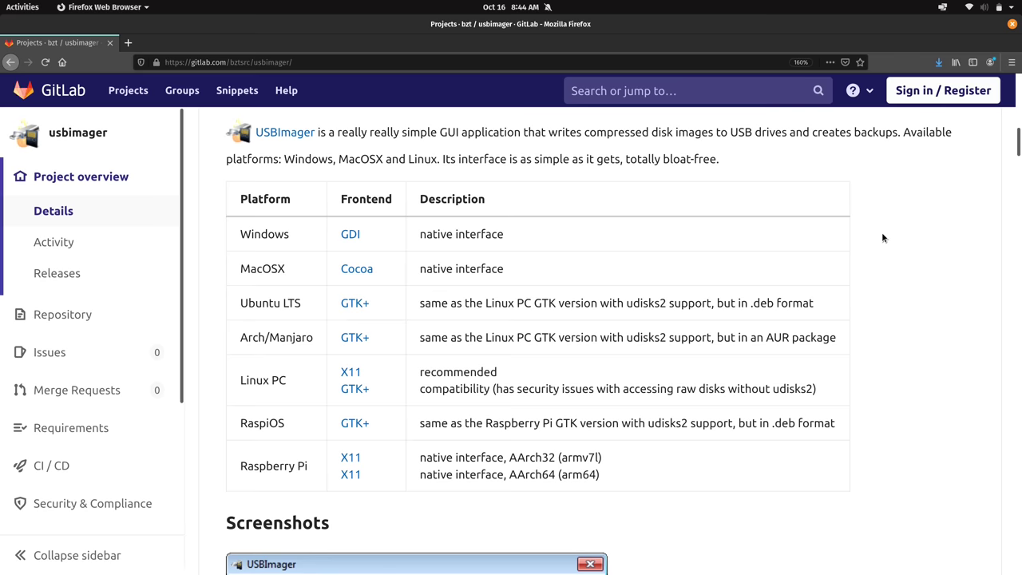
scroll(883, 237, down, 5)
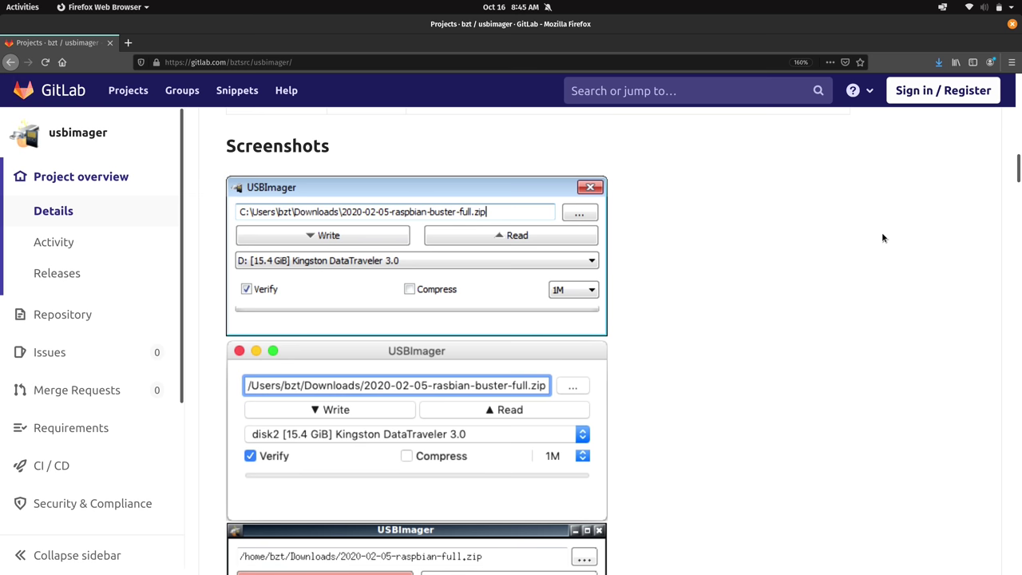
scroll(883, 238, down, 4)
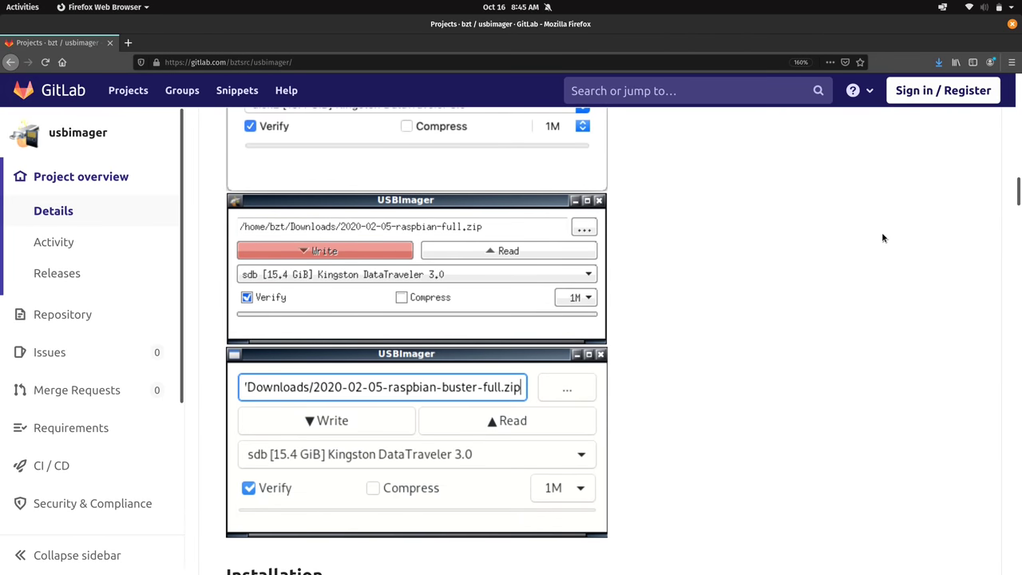
scroll(883, 237, down, 5)
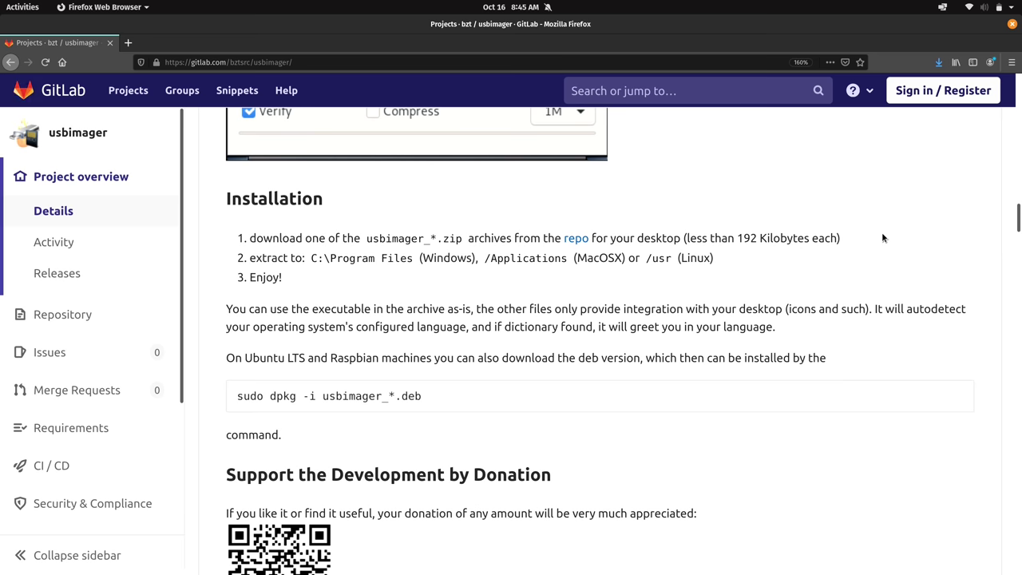
scroll(883, 244, down, 1)
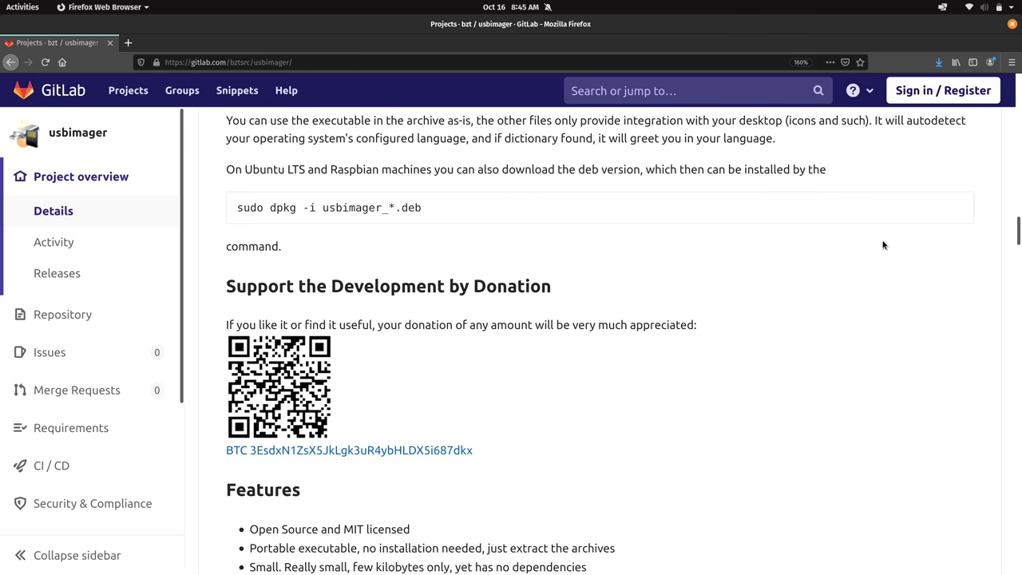
scroll(883, 244, down, 5)
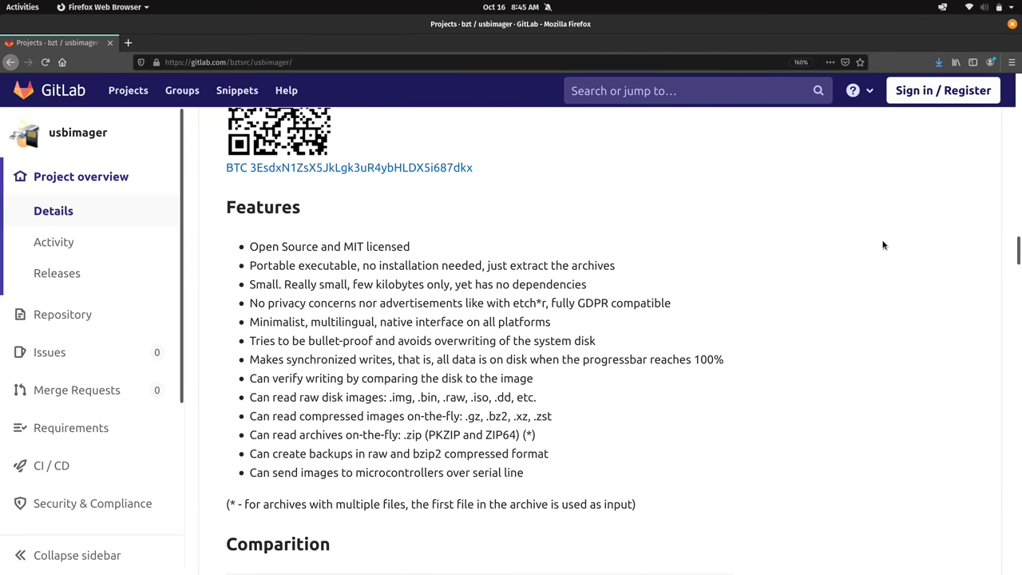
scroll(884, 245, down, 7)
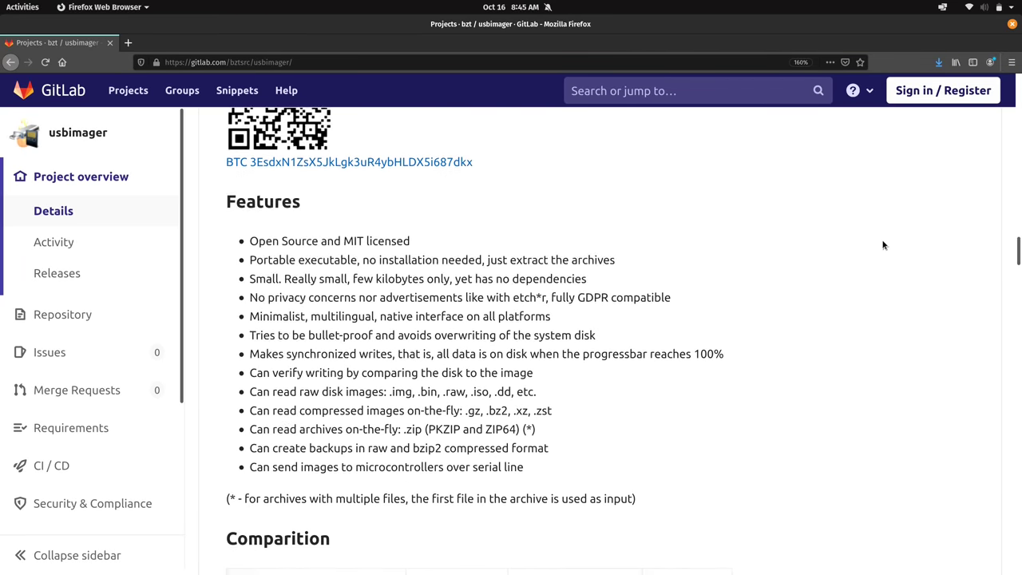
scroll(883, 245, down, 2)
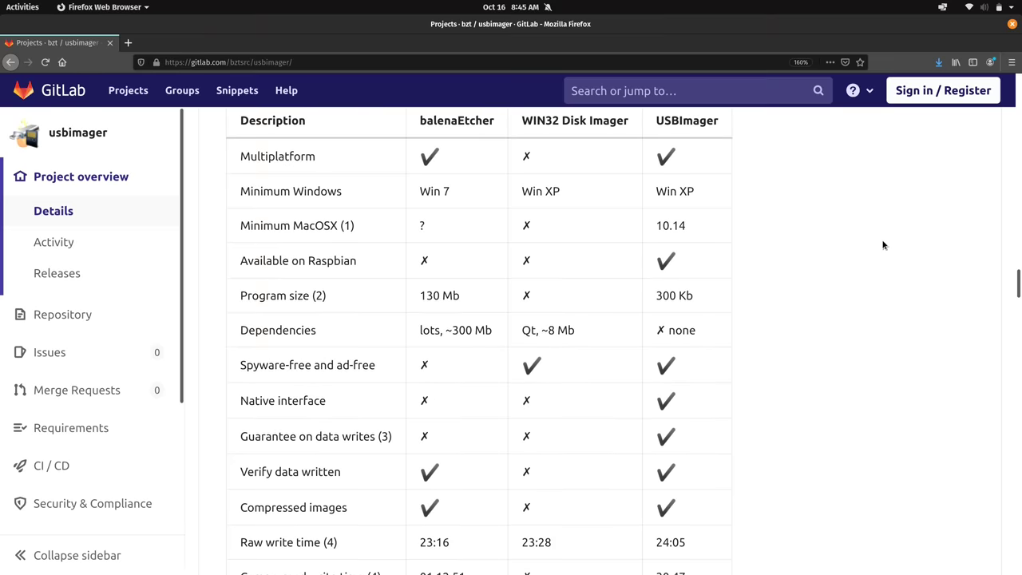
scroll(883, 245, down, 11)
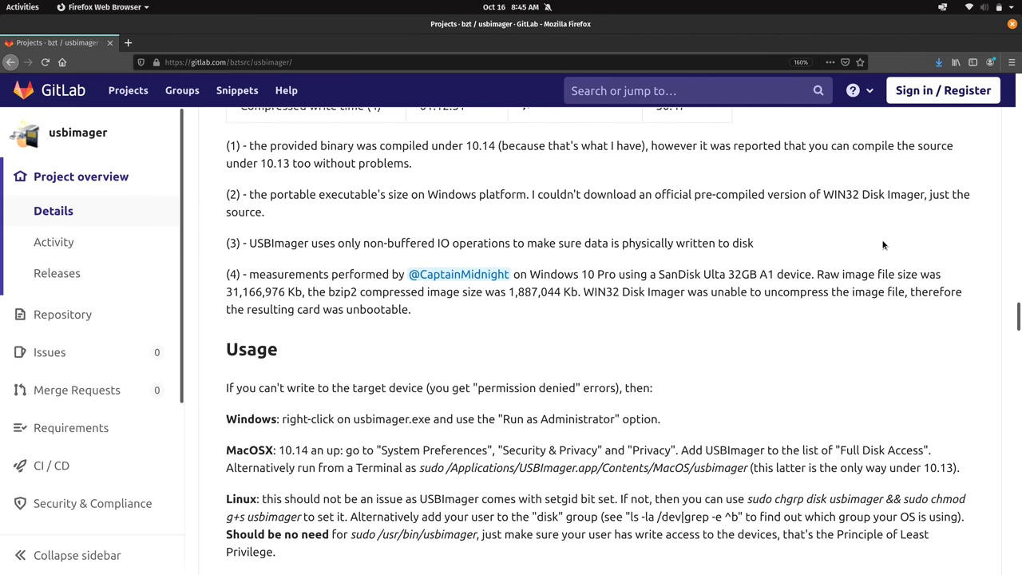
scroll(883, 244, down, 4)
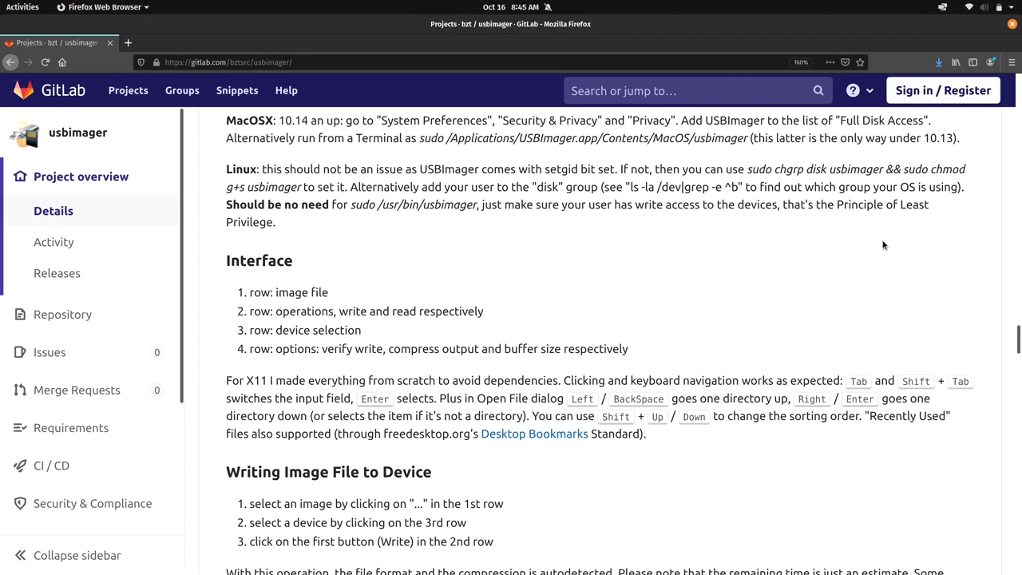
scroll(883, 245, down, 3)
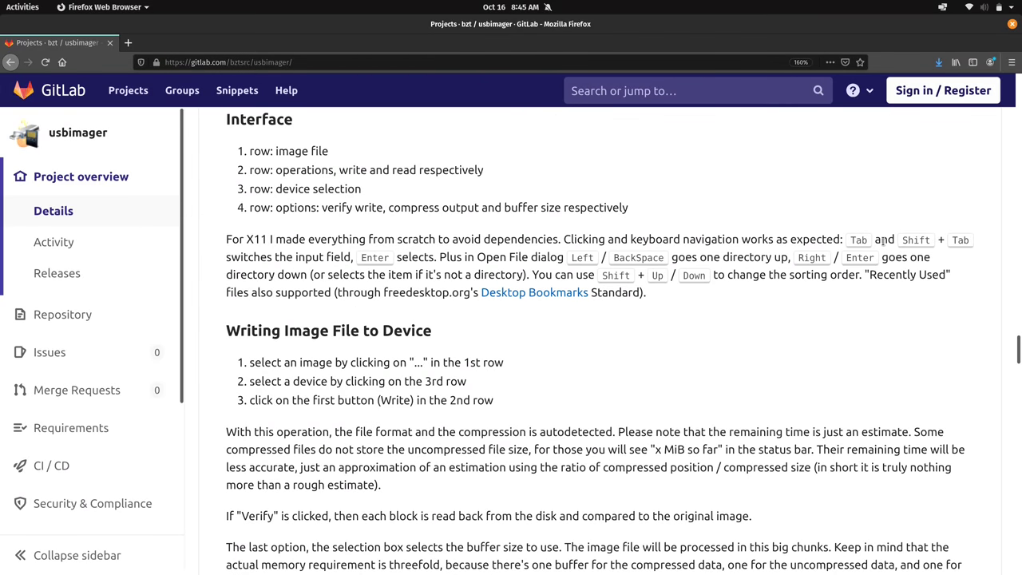
drag(1019, 350, 1020, 150)
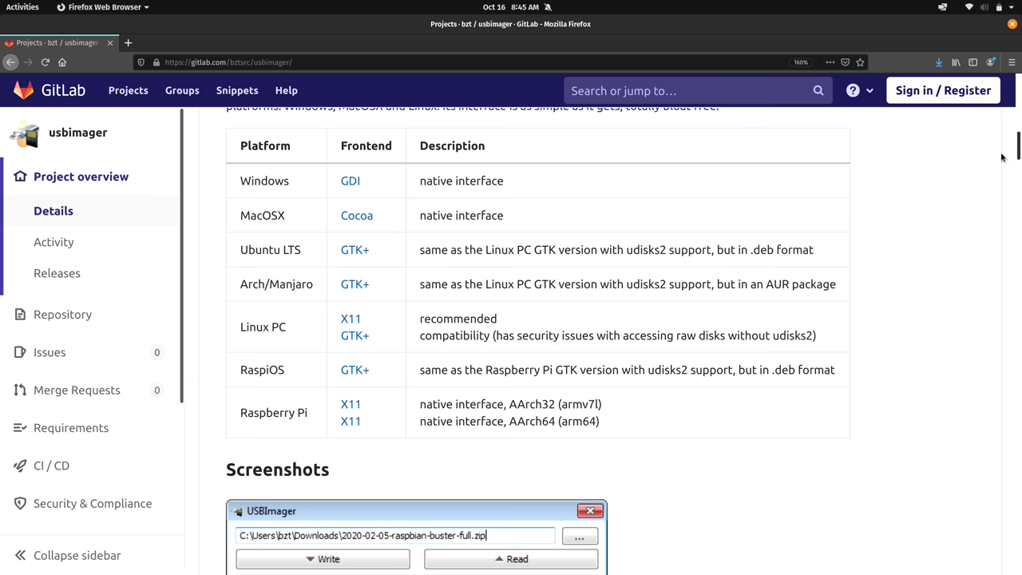
Save the Linux PC GTK+ zip (1.0.5) and the Ubuntu LTS .deb package (1.0.4)
click(352, 339)
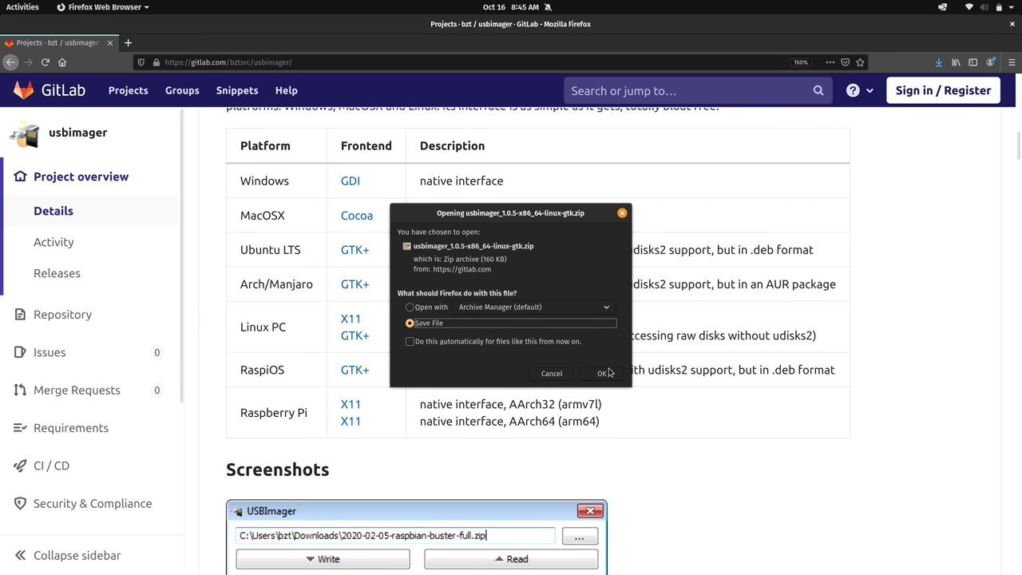
click(607, 373)
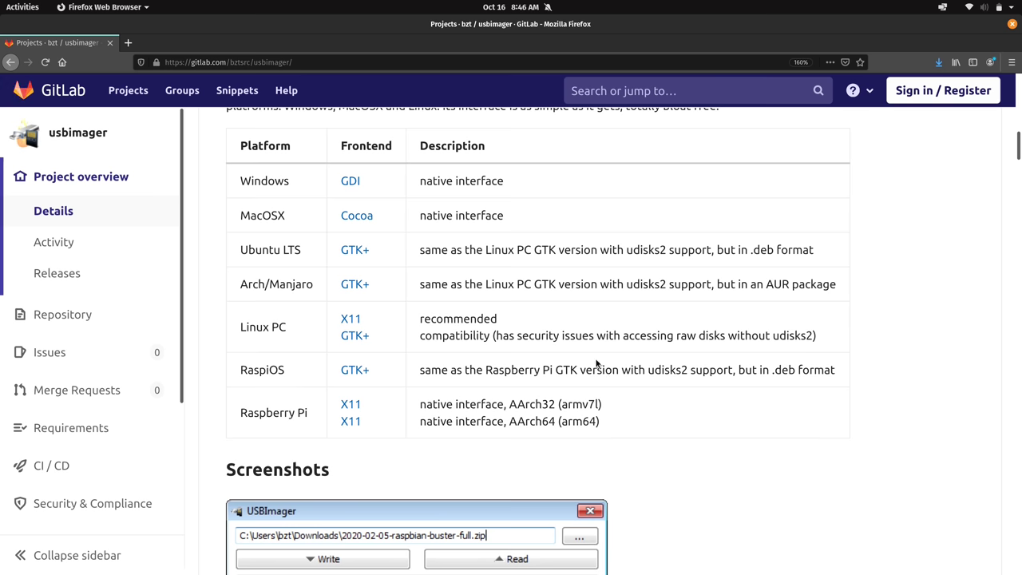
click(355, 252)
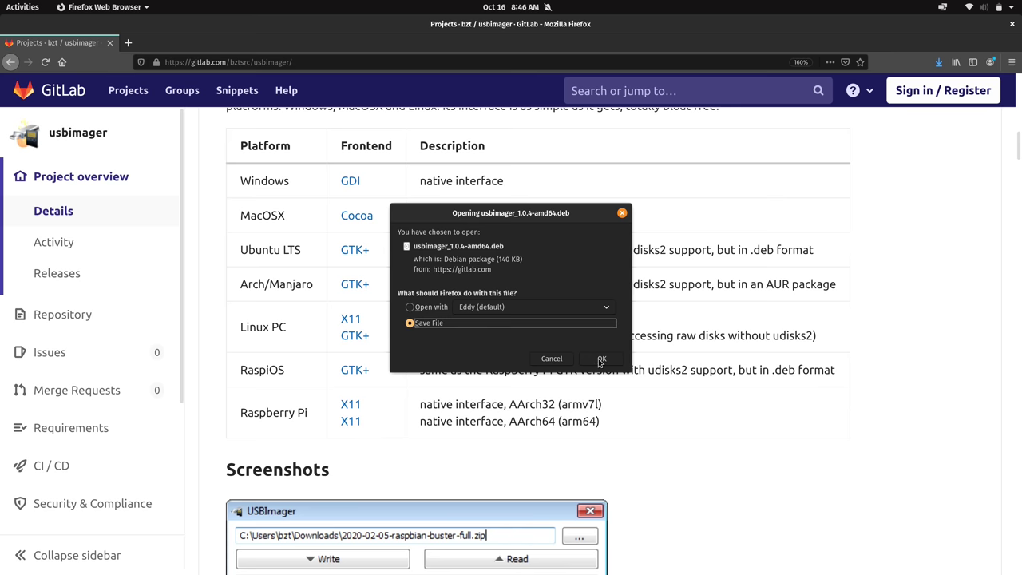
click(599, 359)
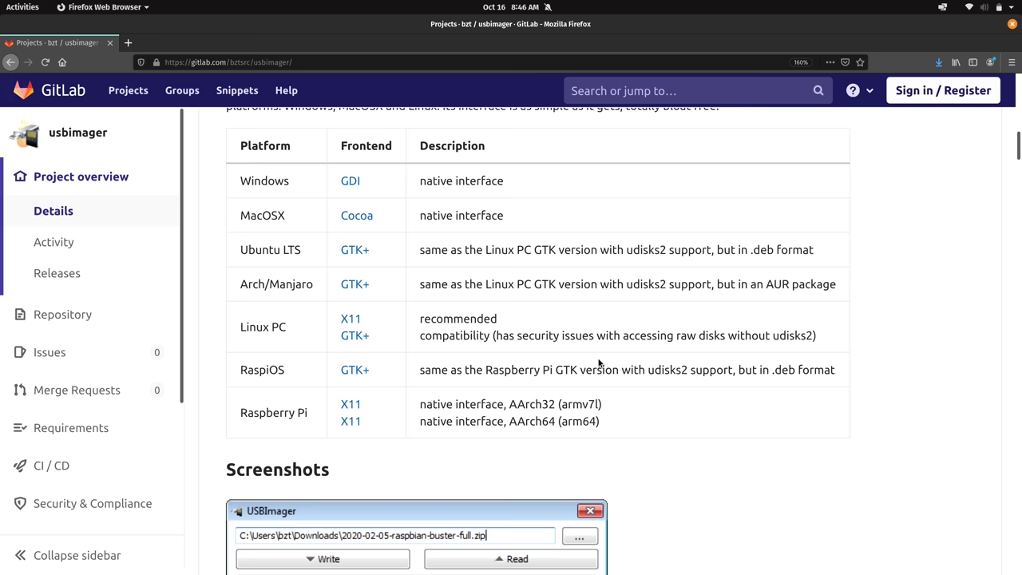
click(130, 43)
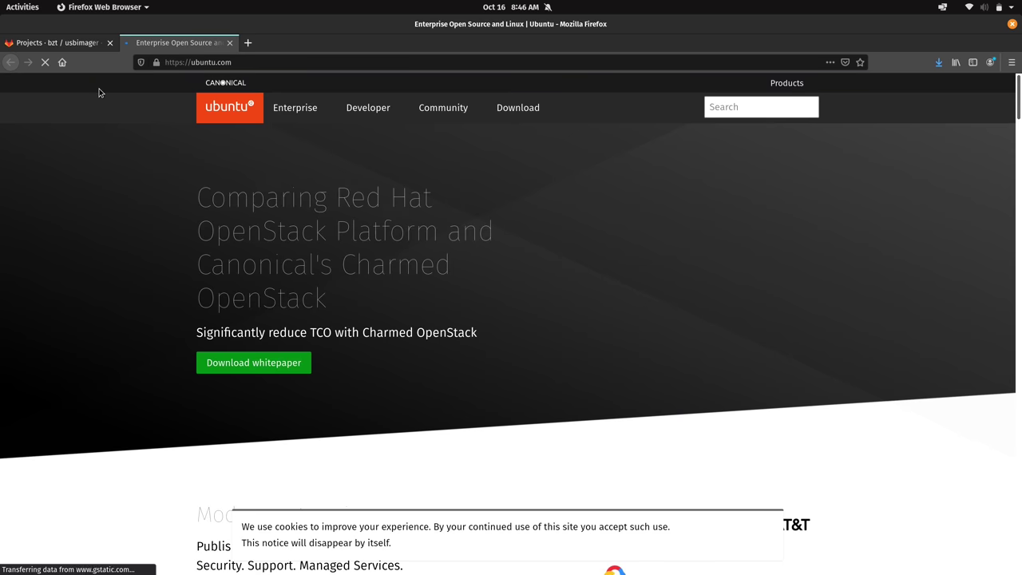
Save the Ubuntu 20.04.1 desktop ISO, check download progress, then quit Firefox
click(542, 112)
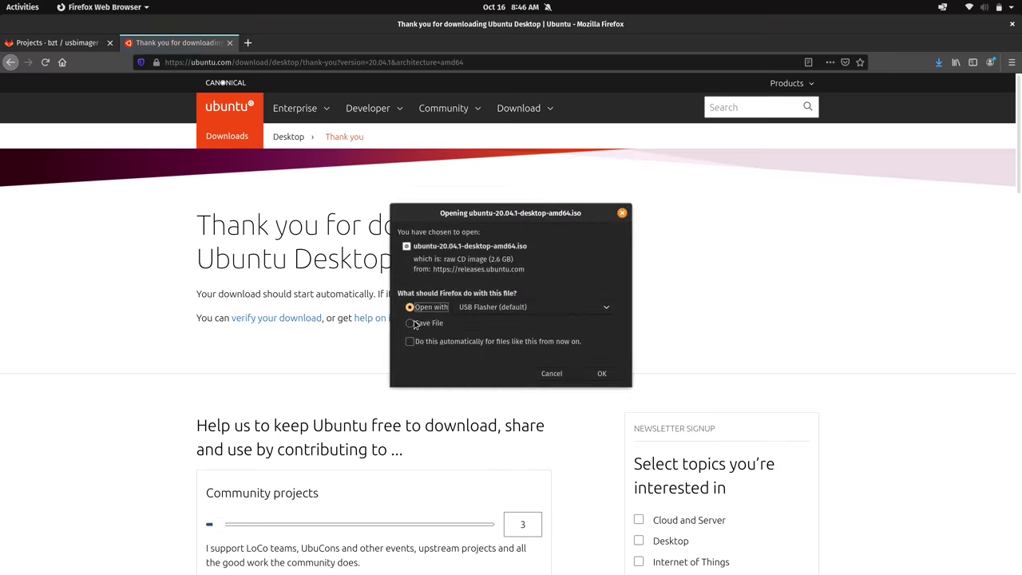
click(412, 323)
click(603, 373)
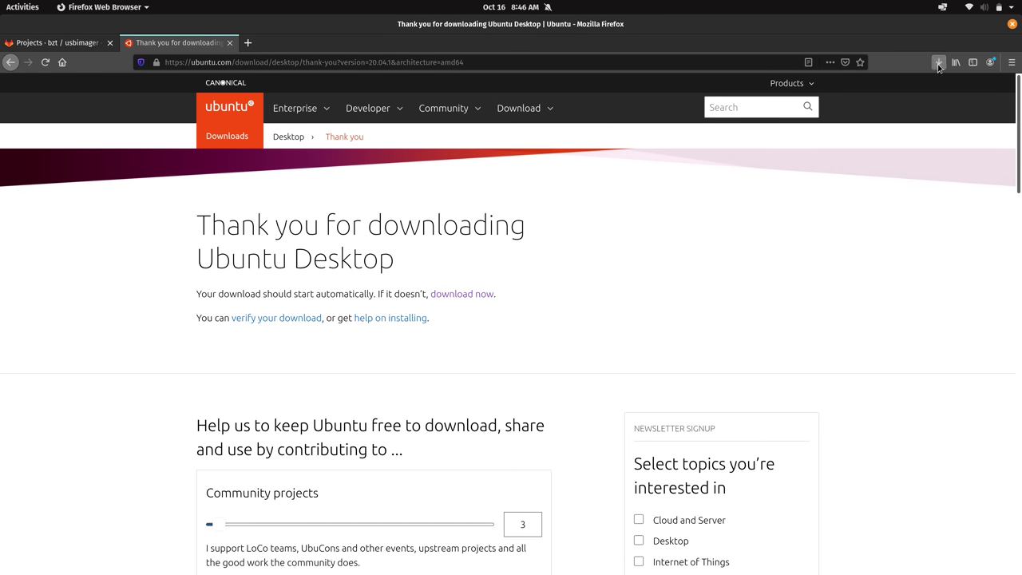
click(939, 64)
click(1012, 24)
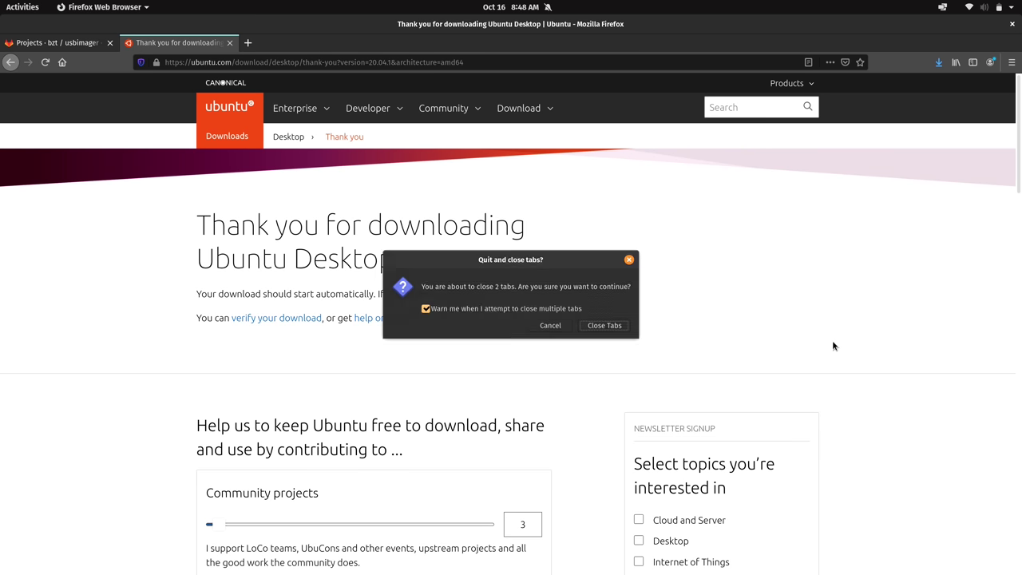
Confirm closing both tabs, then extract usbimager_1.0.5-x86_64-linux-gtk.zip into Downloads
click(605, 327)
key(super+f)
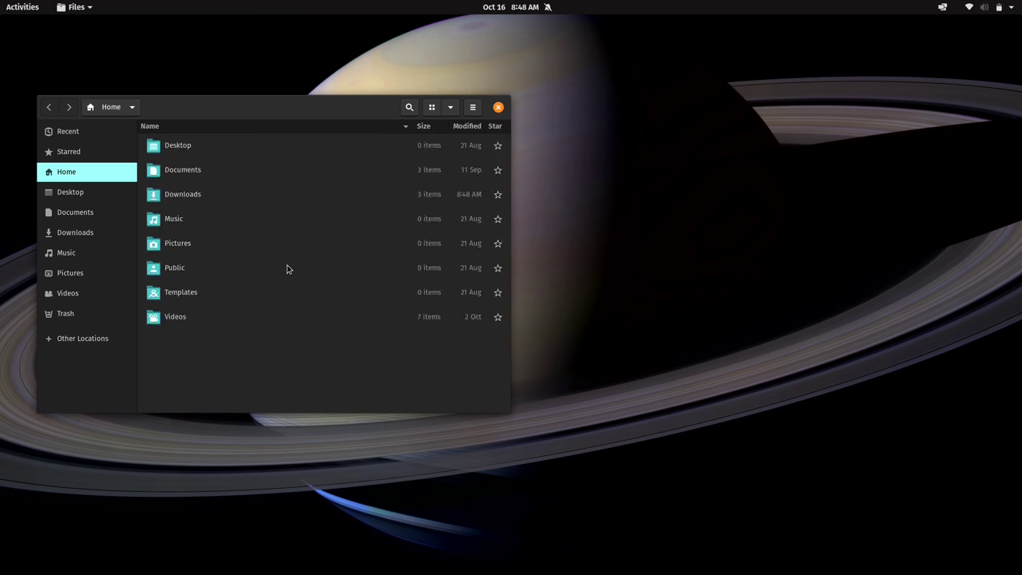
key(Down)
key(Down)
key(Down)
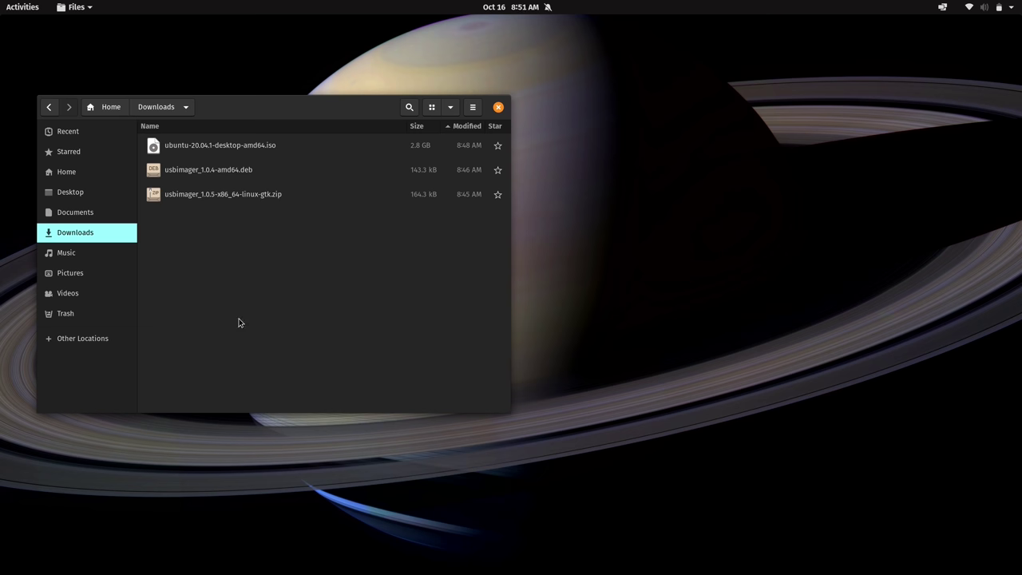
right_click(276, 198)
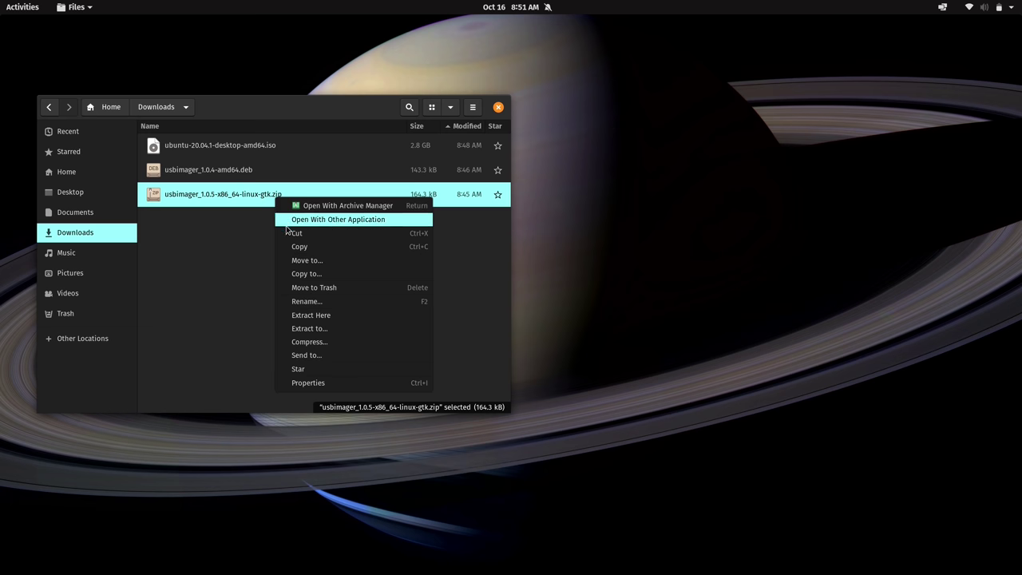
click(300, 315)
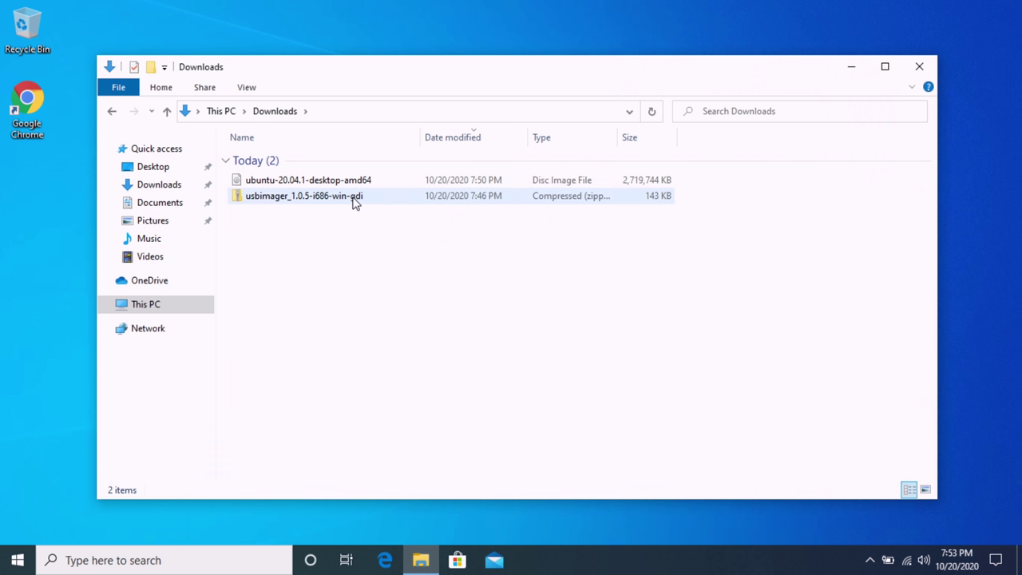
Extract all contents of the usbimager Windows zip into its suggested folder
click(352, 196)
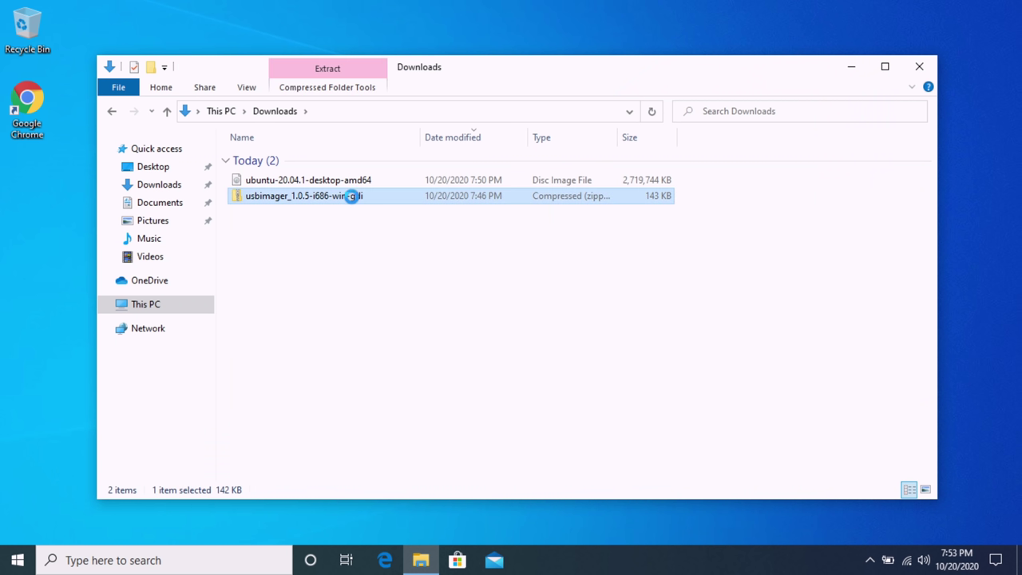
right_click(352, 196)
click(390, 262)
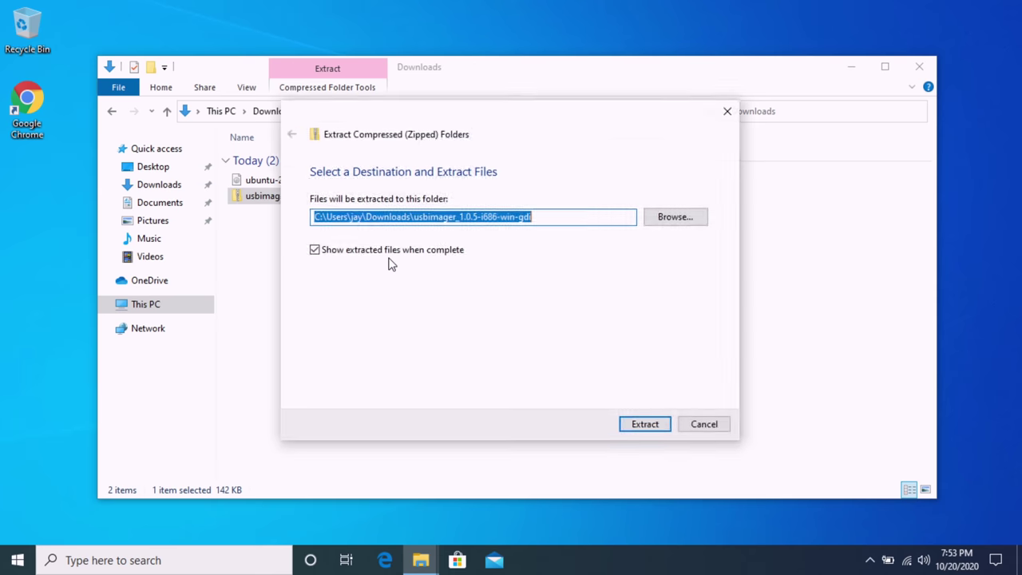
click(648, 428)
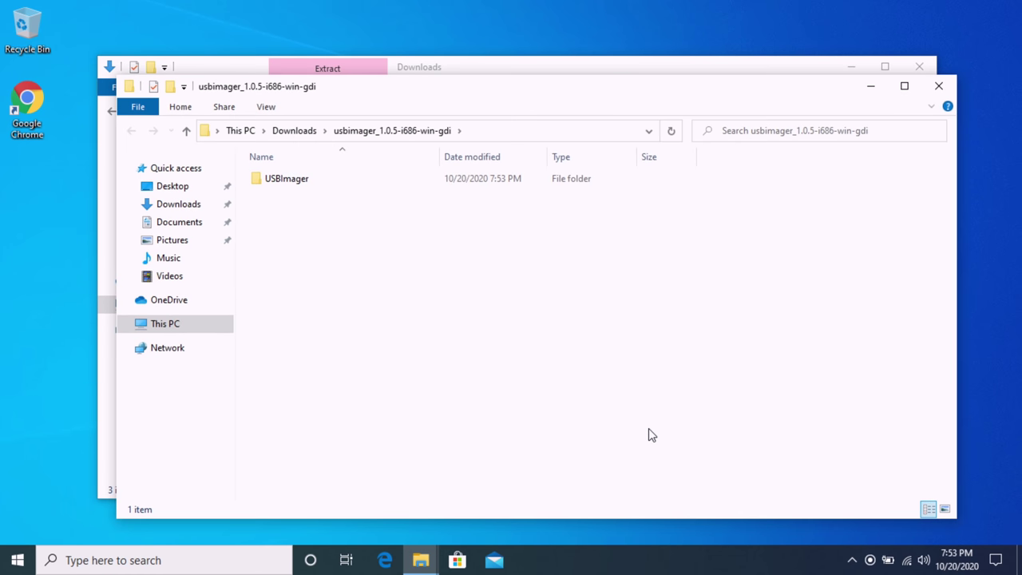
Run usbimager from the USBImager folder, approving it with administrator rights
double_click(303, 183)
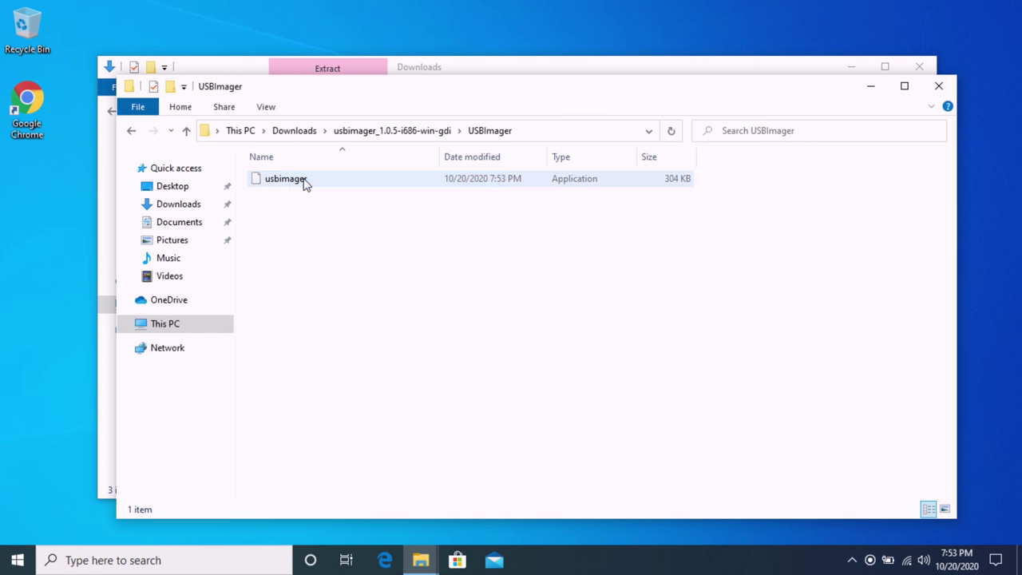
click(308, 182)
double_click(323, 181)
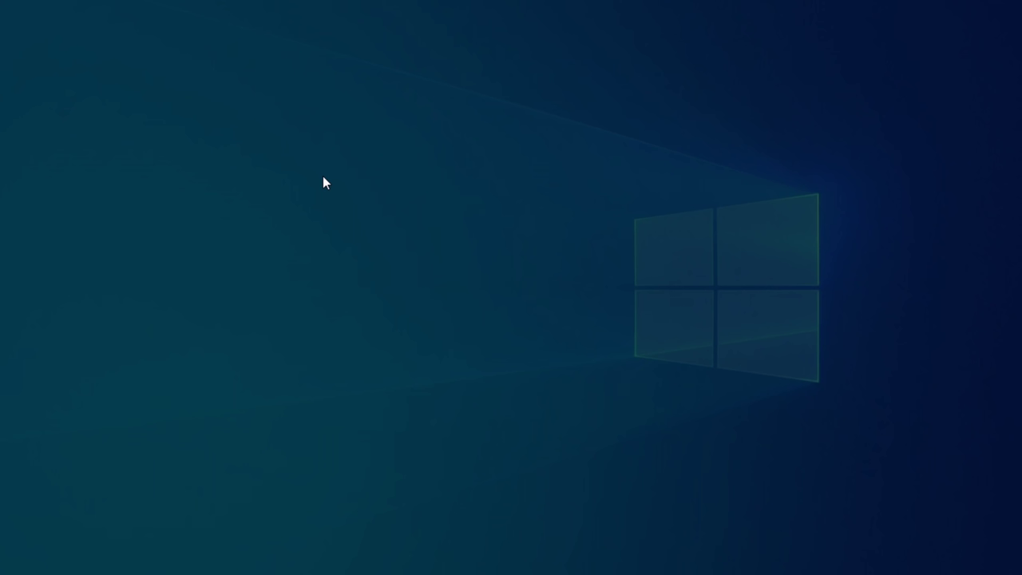
click(414, 390)
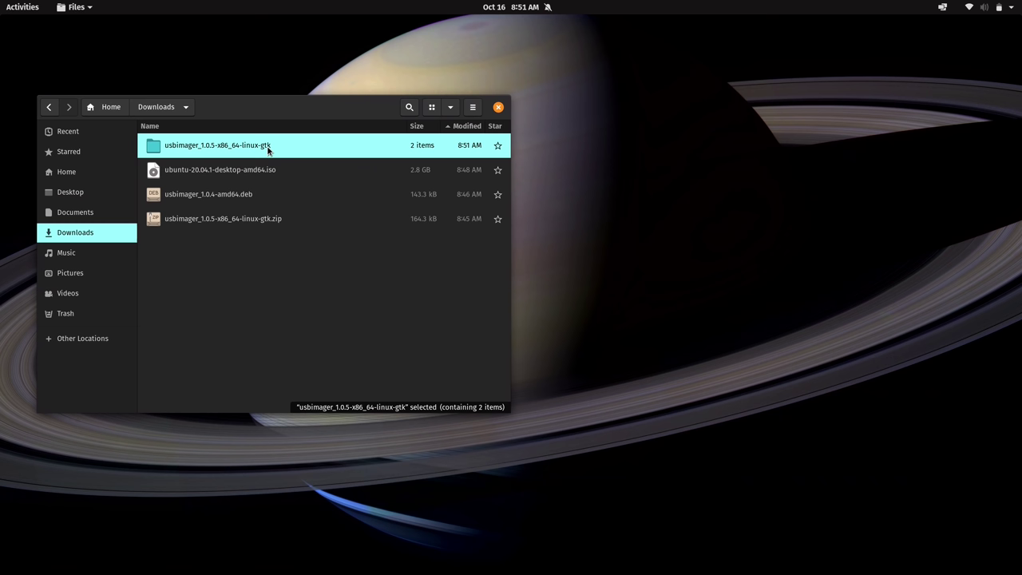
Open the extracted usbimager_1.0.5-x86_64-linux-gtk folder and then its bin subfolder
double_click(268, 149)
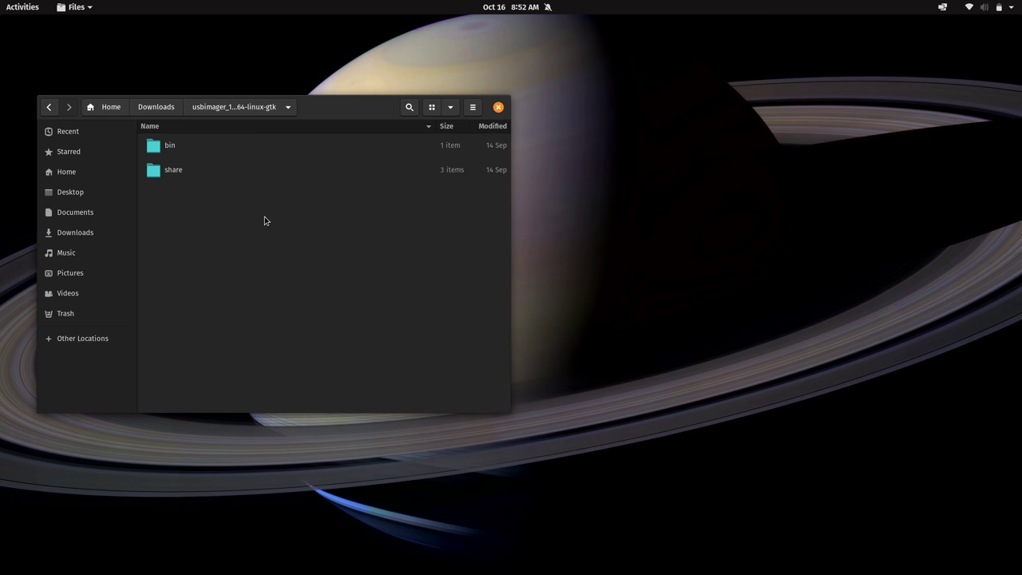
double_click(170, 145)
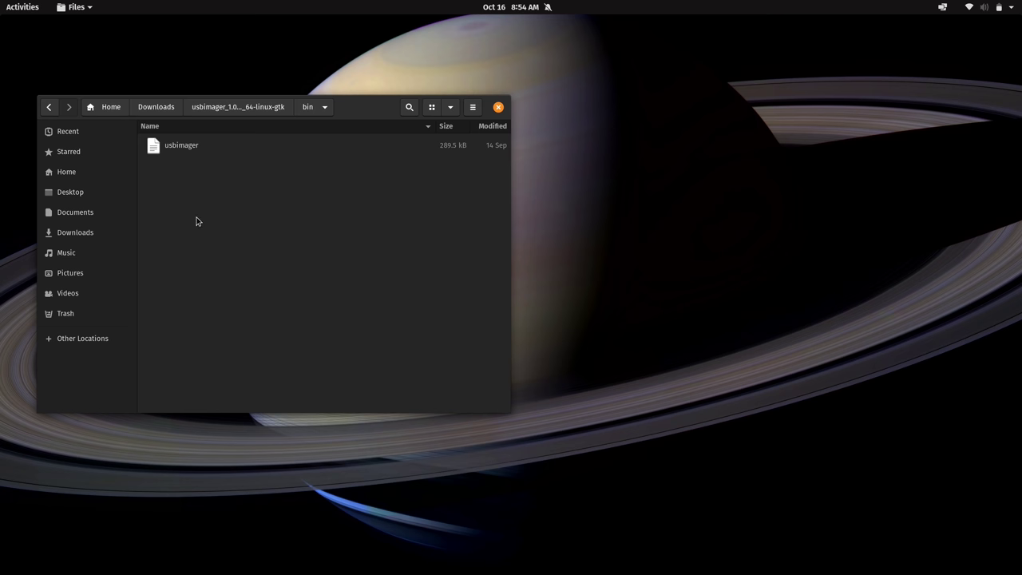
right_click(186, 151)
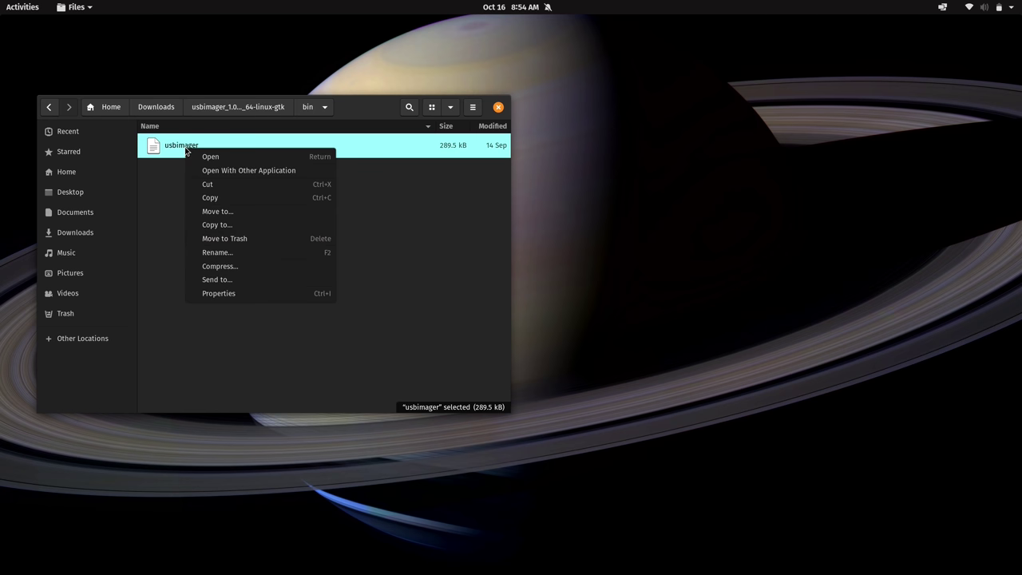
click(283, 296)
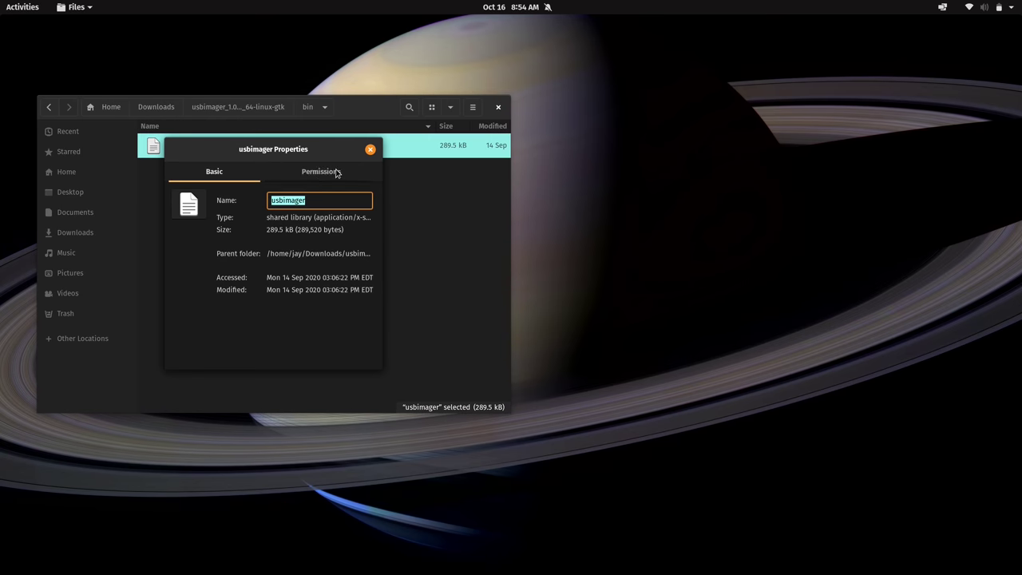
click(348, 175)
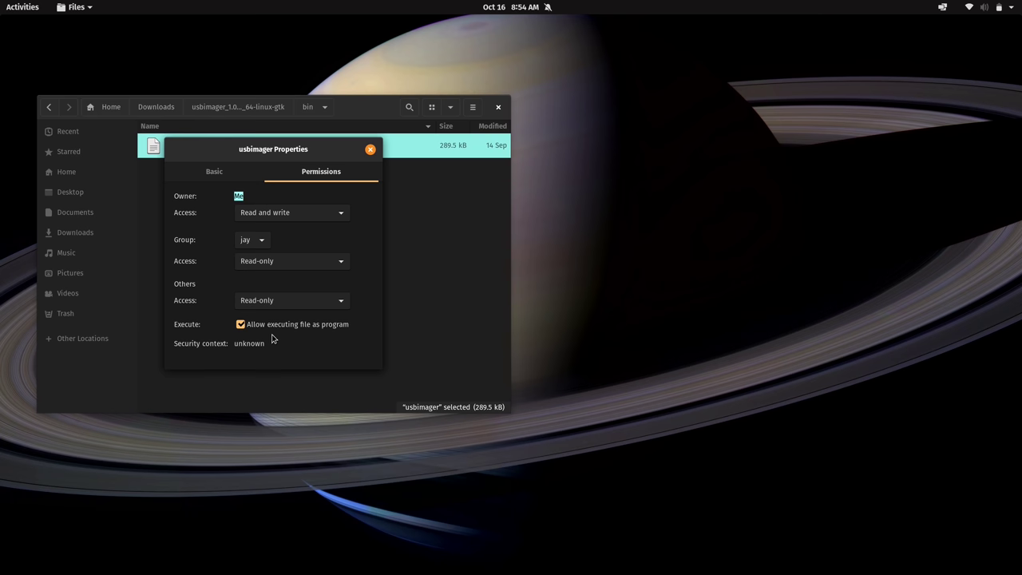
key(Escape)
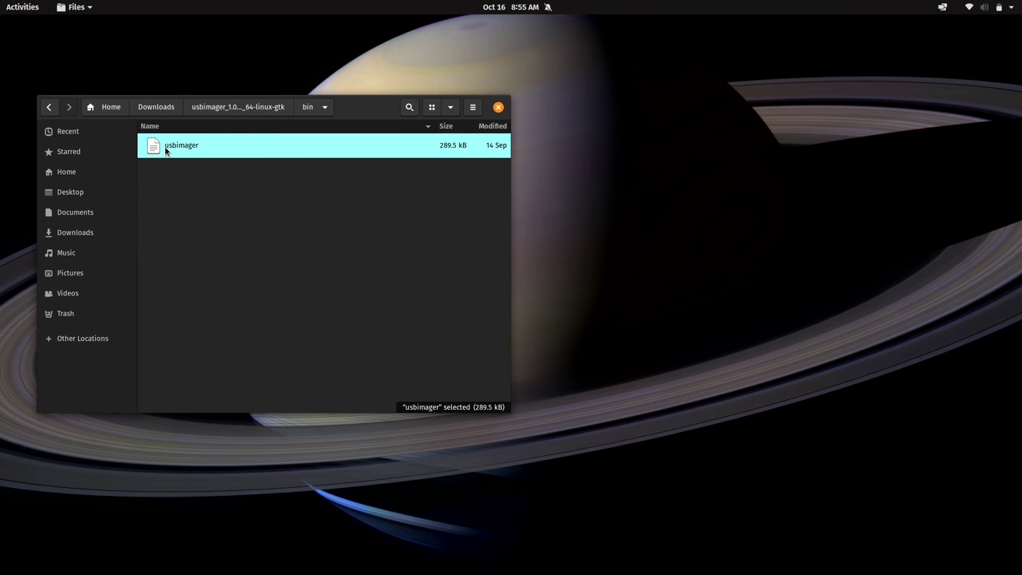
right_click(166, 151)
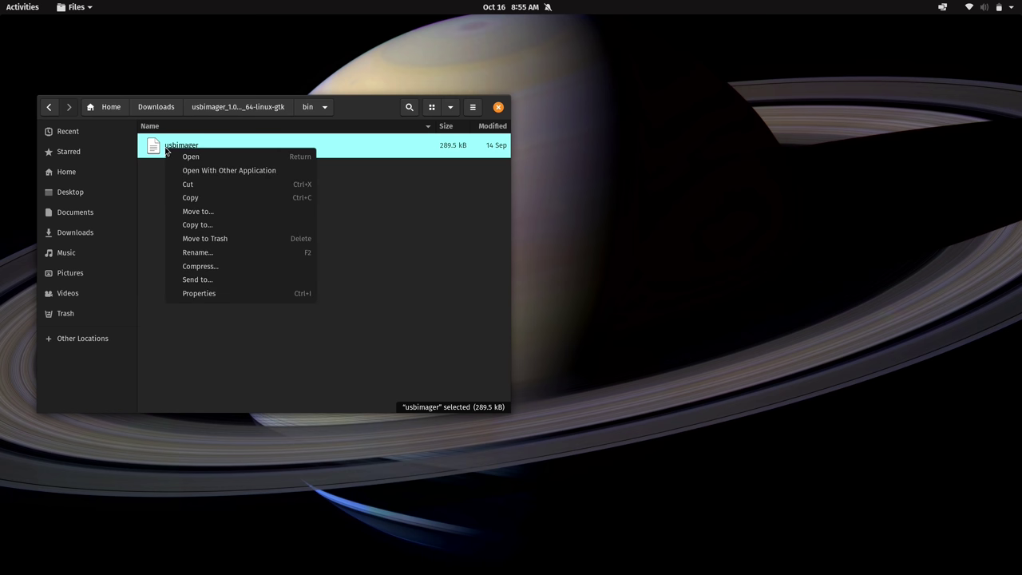
click(190, 158)
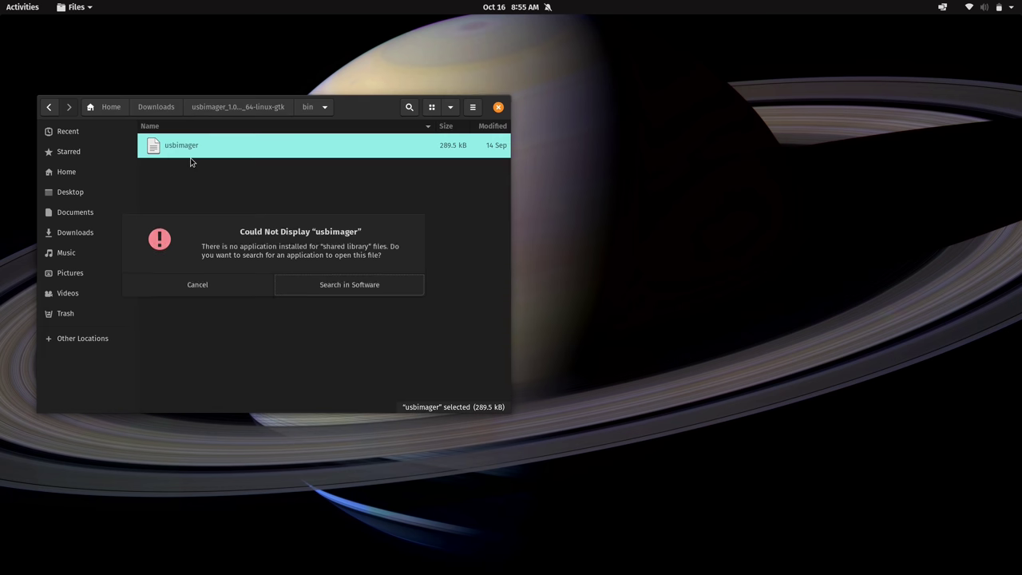
click(202, 279)
Run ./usbimager from a terminal opened in the bin folder, then close USBImager 1.0.5
right_click(204, 274)
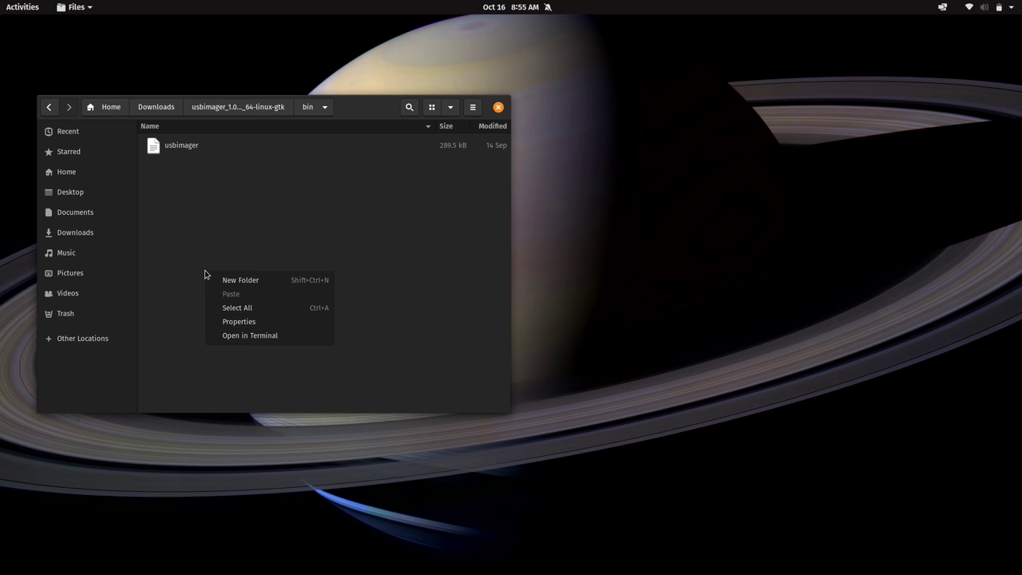
click(238, 336)
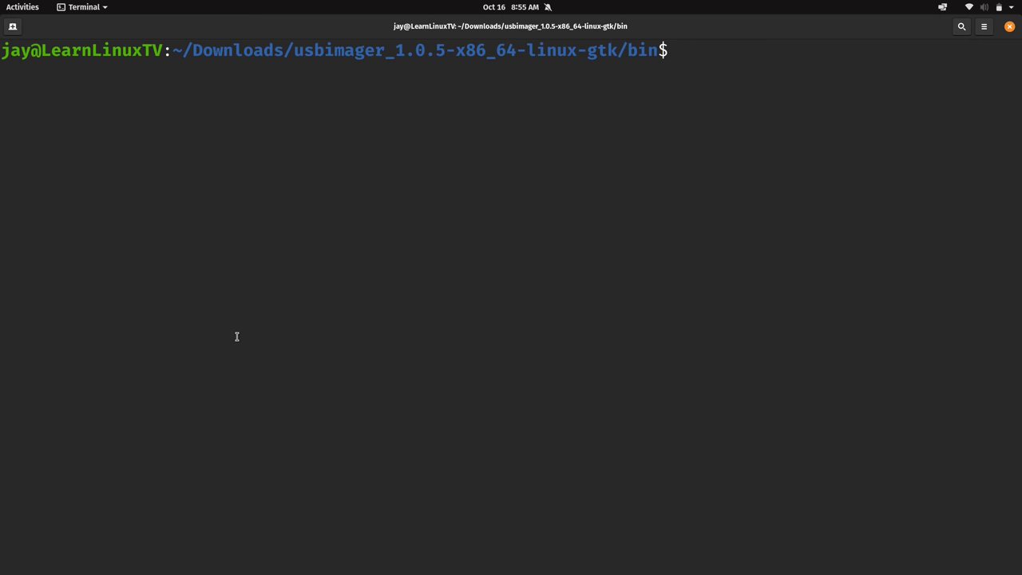
text(./us)
key(Tab)
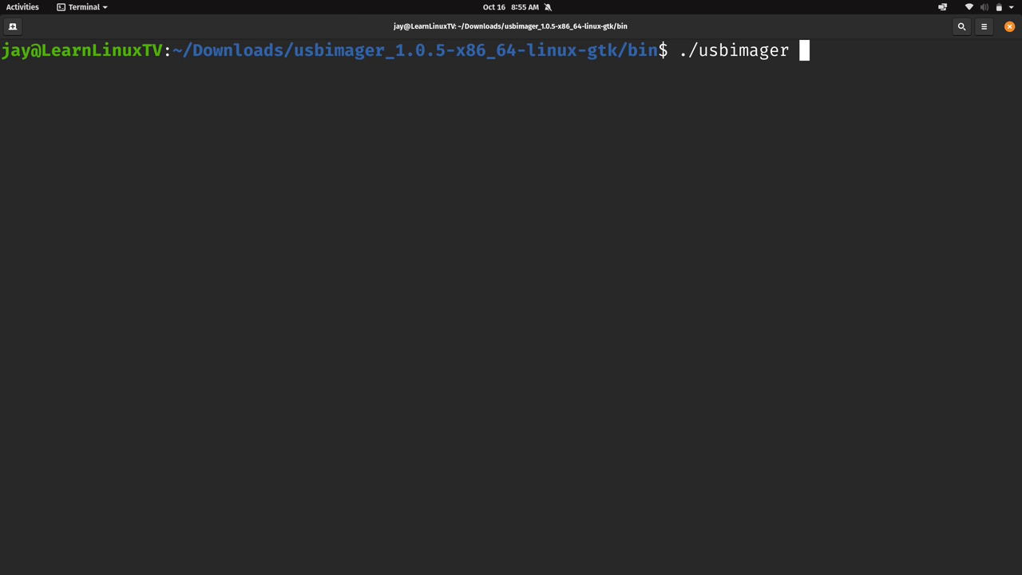
key(Return)
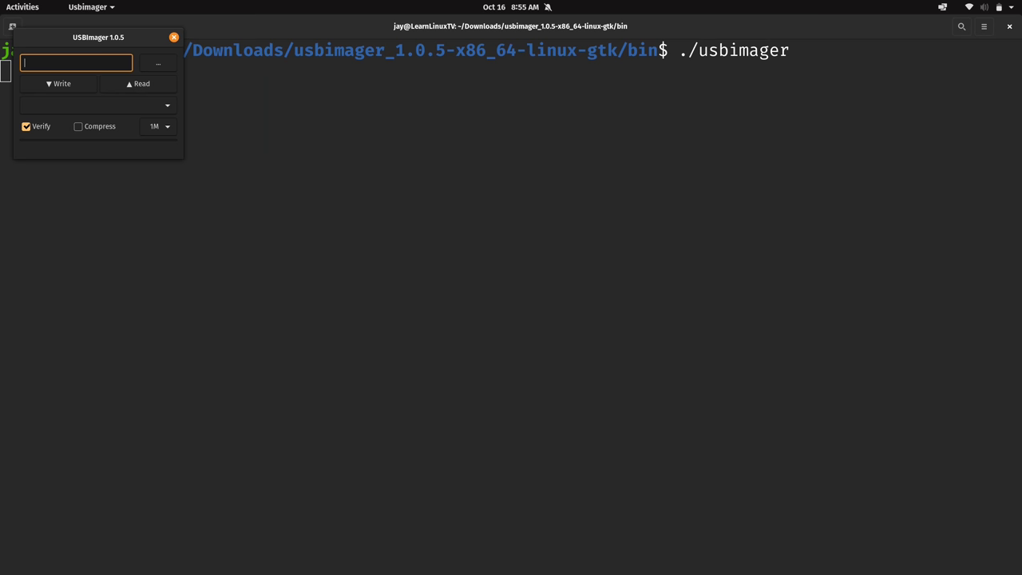
click(174, 38)
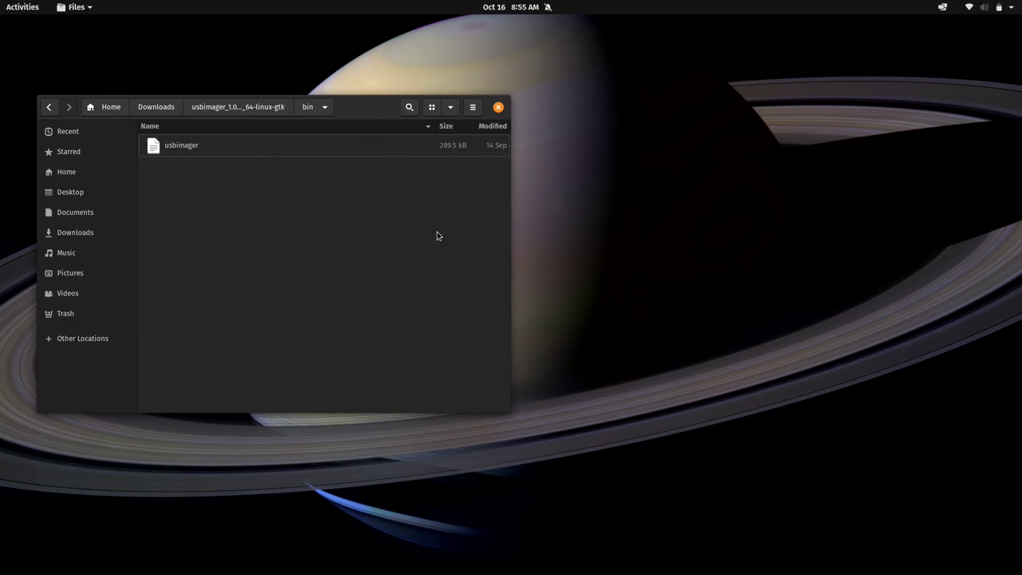
Return to the Downloads folder and clear the file selection
click(156, 107)
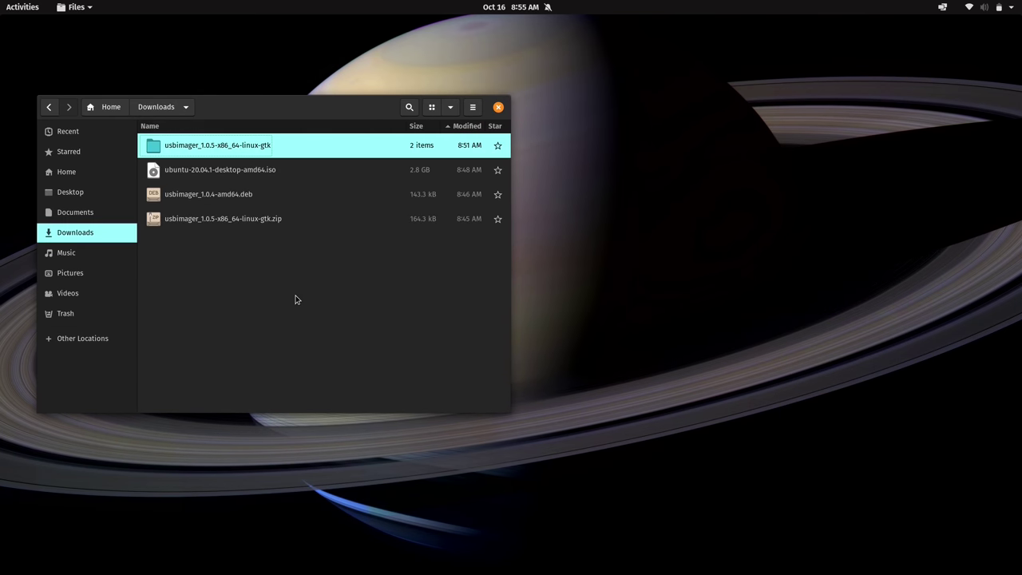
click(297, 318)
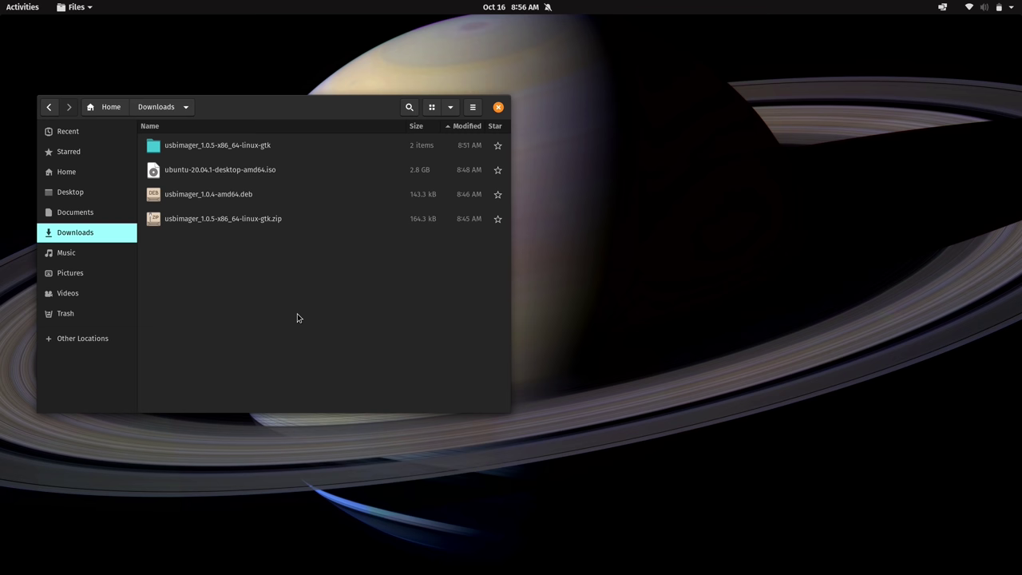
Install usbimager_1.0.4-amd64.deb in Eddy, authenticating with the account password, then close Eddy
double_click(230, 198)
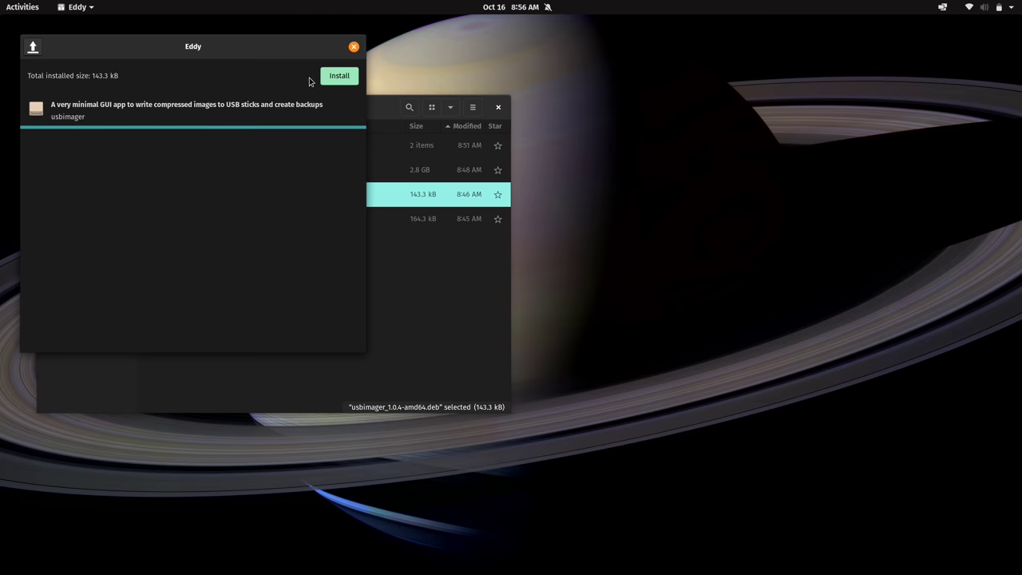
click(337, 76)
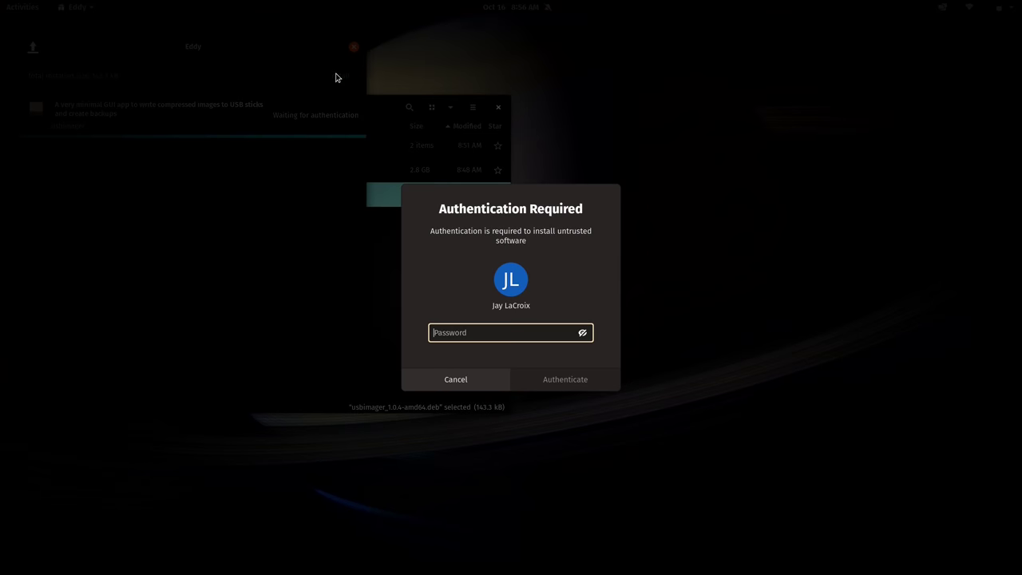
text(*********)
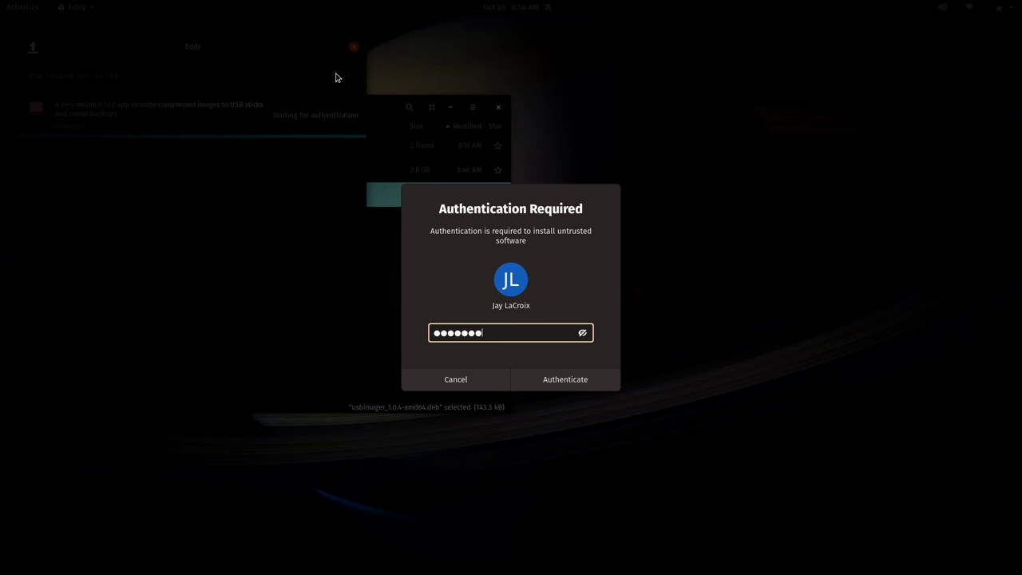
key(Return)
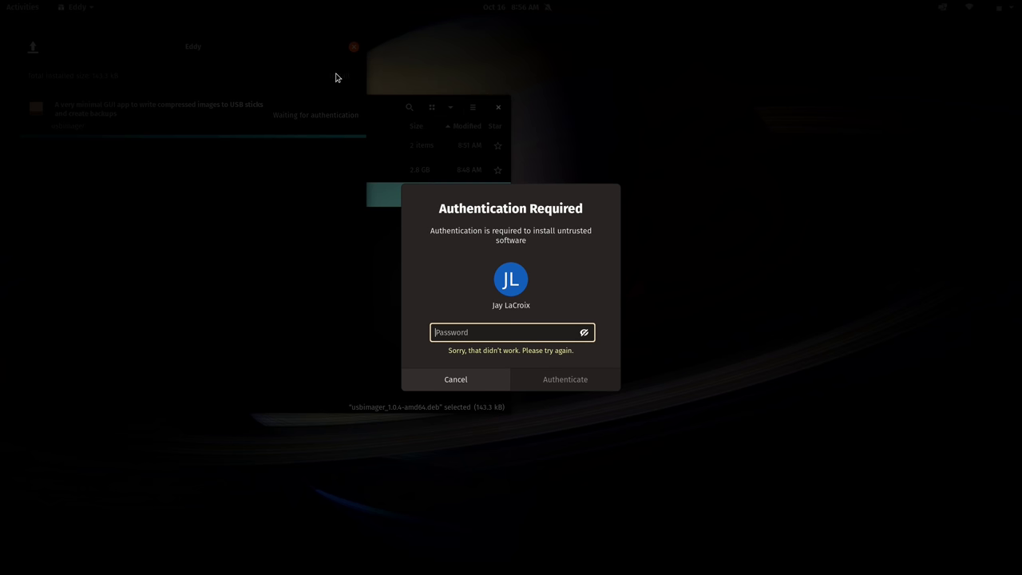
text(**********)
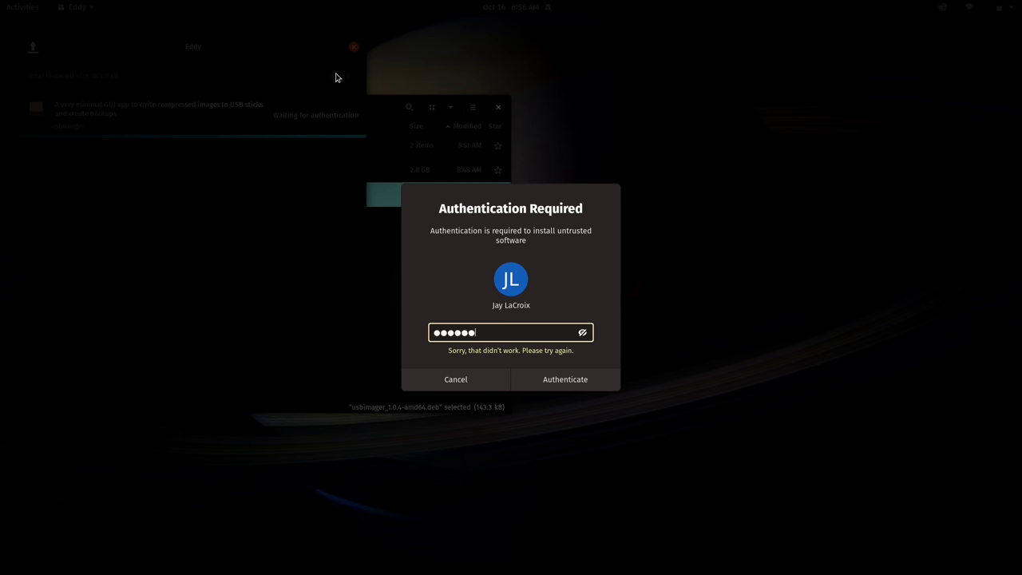
key(Return)
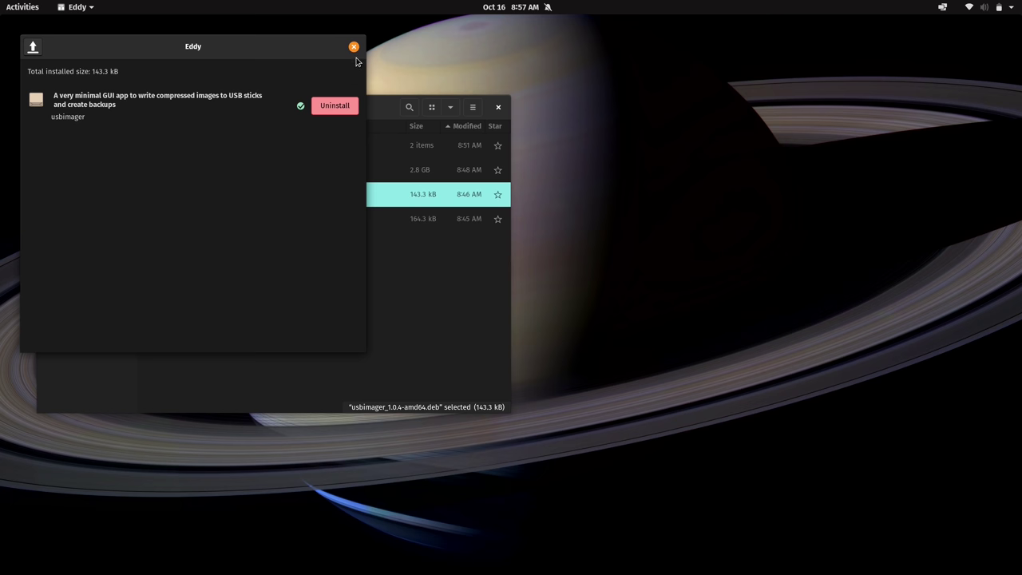
click(354, 47)
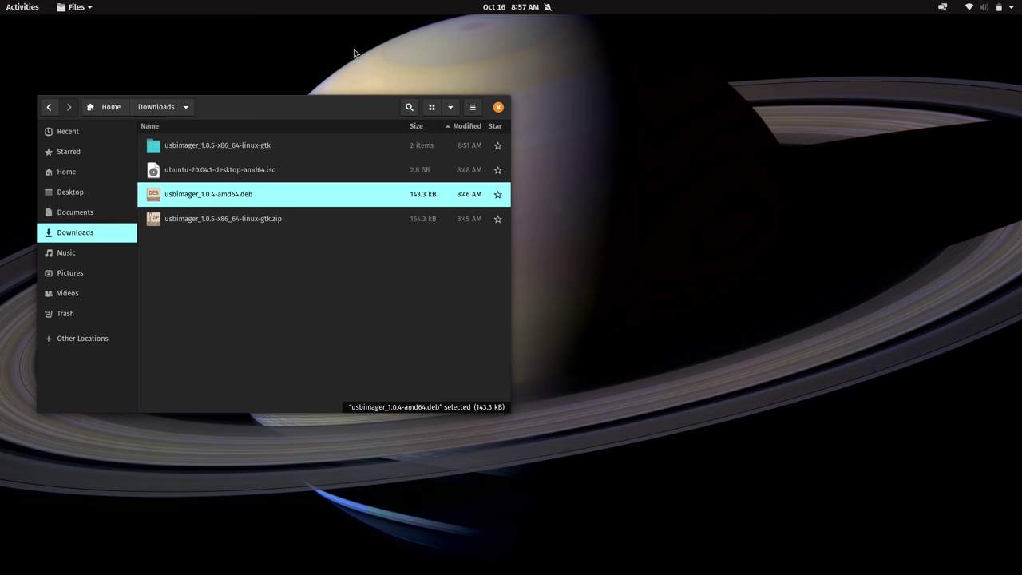
Launch USBImager via an Activities search for 'usb', centre its window, and close Files
key(super)
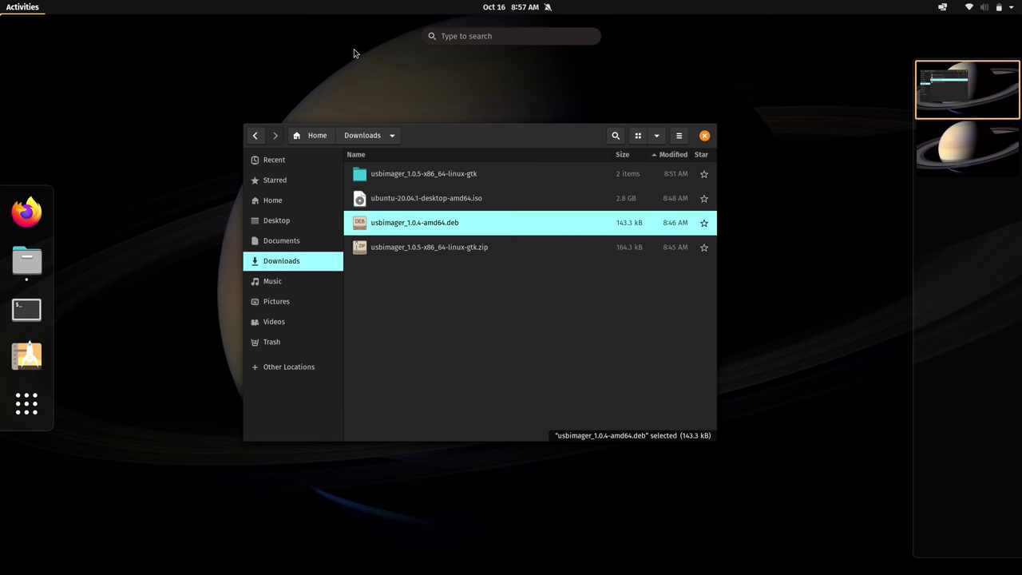
text(usb)
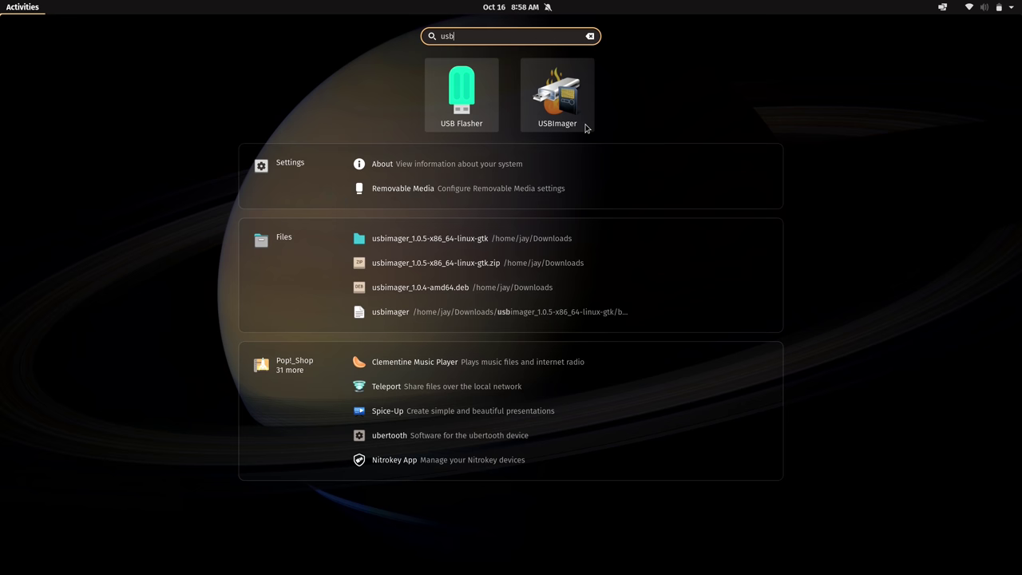
click(585, 128)
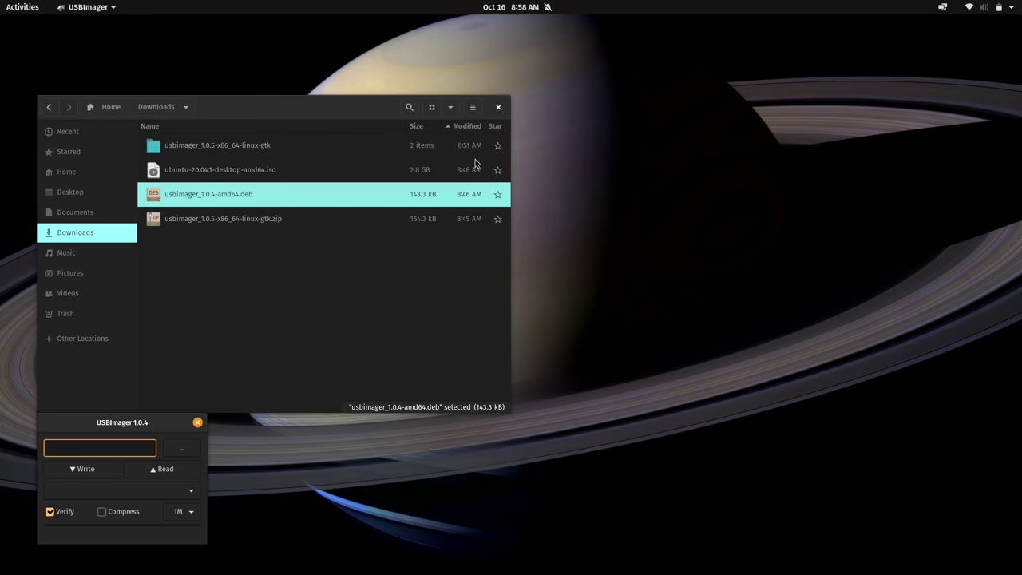
drag(116, 421, 461, 160)
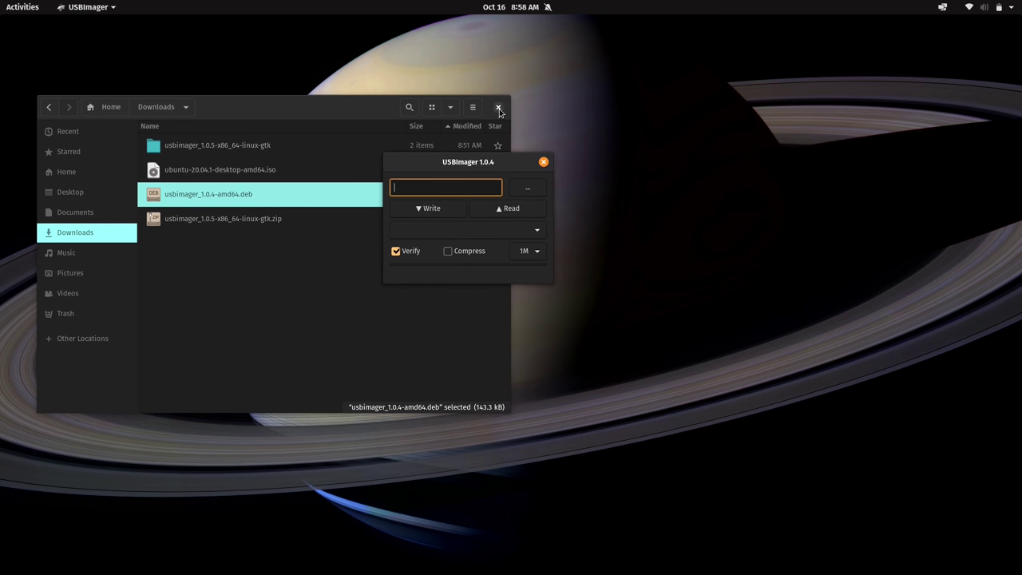
click(498, 108)
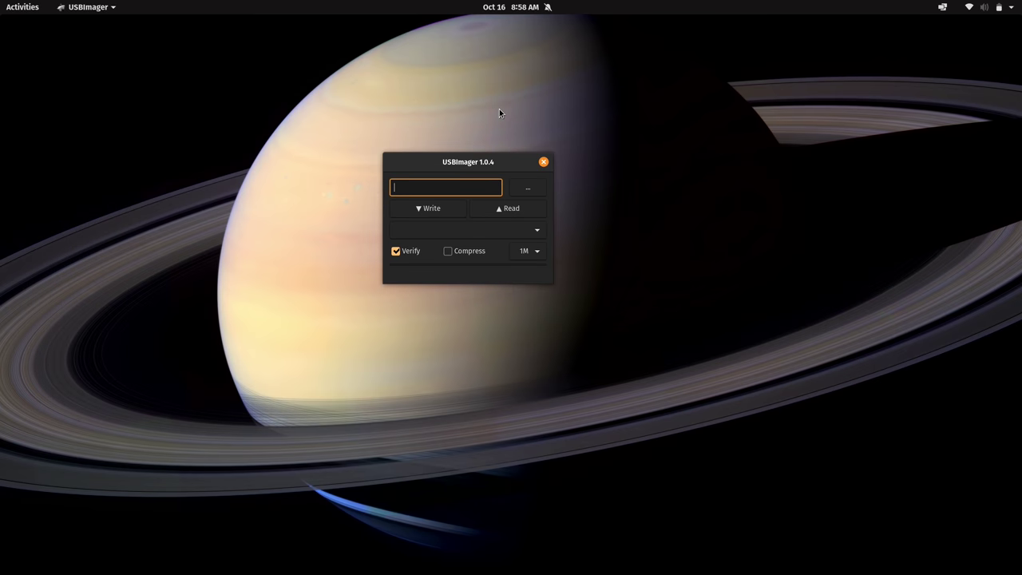
Choose ubuntu-20.04.1-desktop-amd64.iso from Downloads as the image, then widen the window to show its full path
click(536, 191)
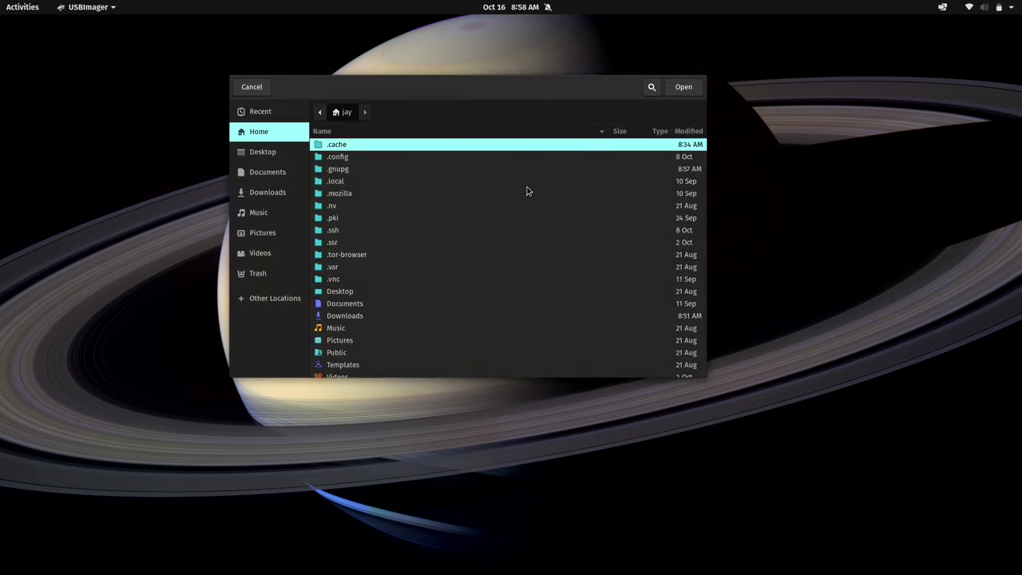
double_click(351, 316)
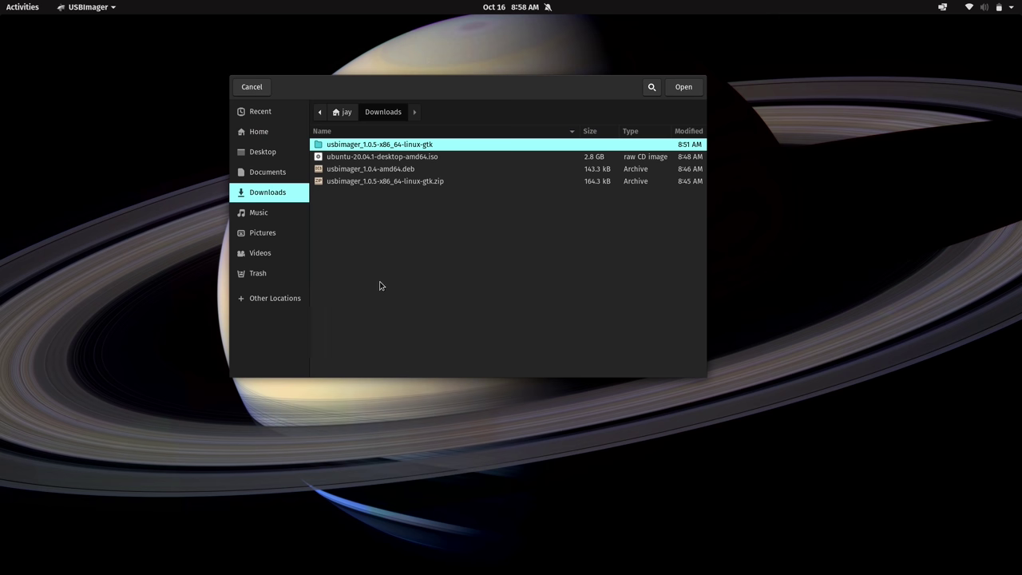
click(433, 161)
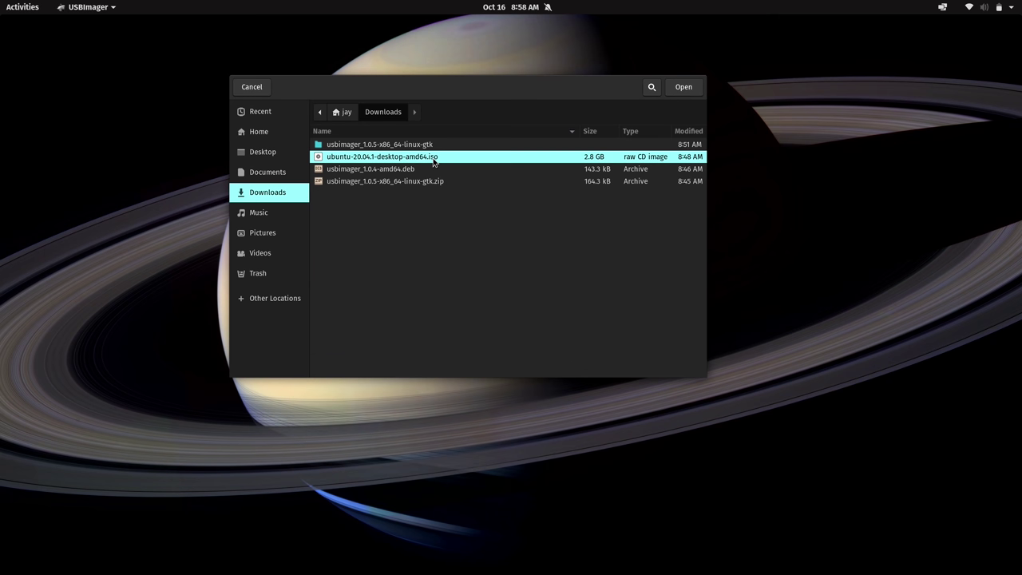
click(684, 90)
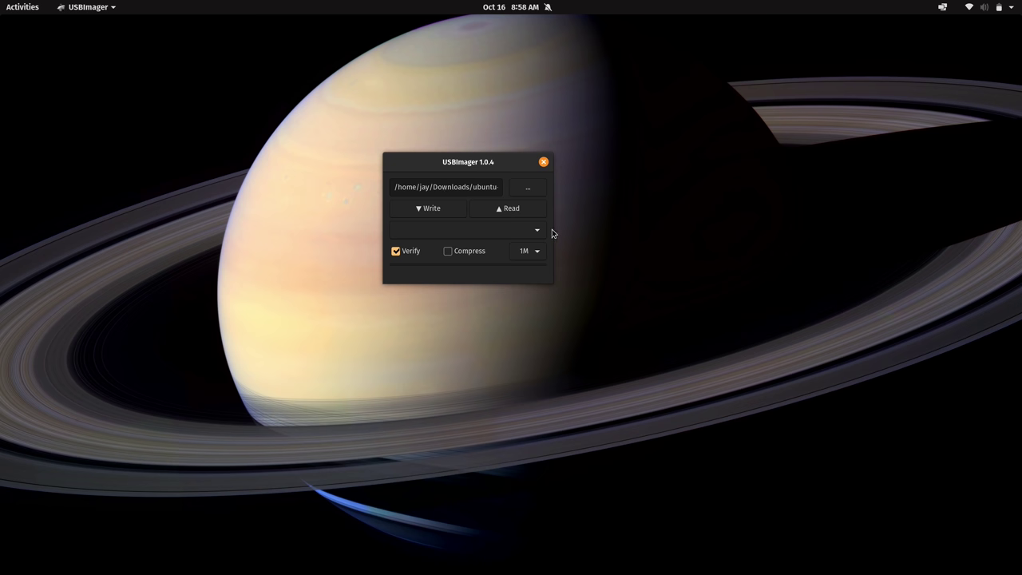
drag(550, 226, 670, 220)
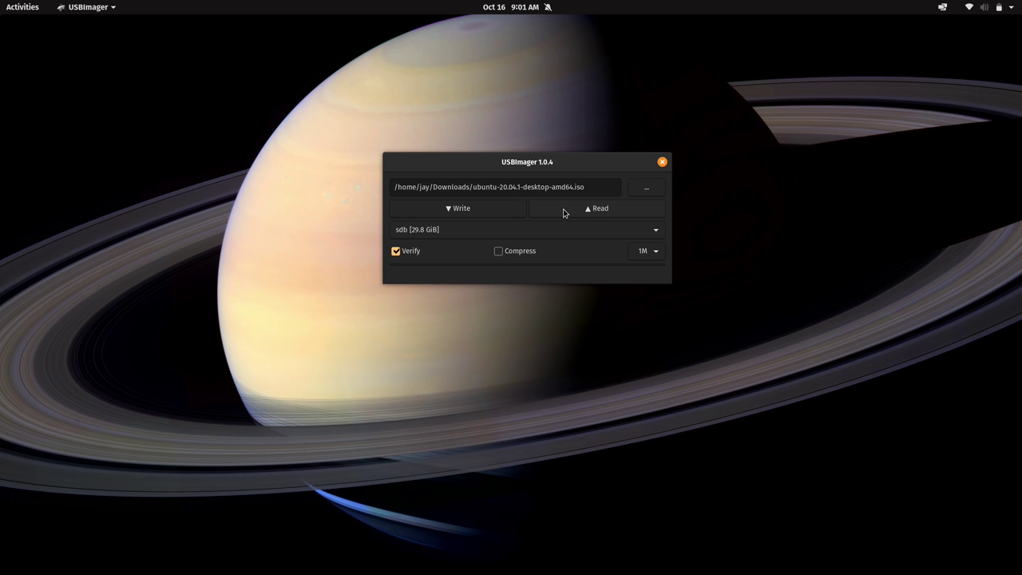
Start writing the Ubuntu ISO to the 29.8 GiB sdb drive
click(494, 211)
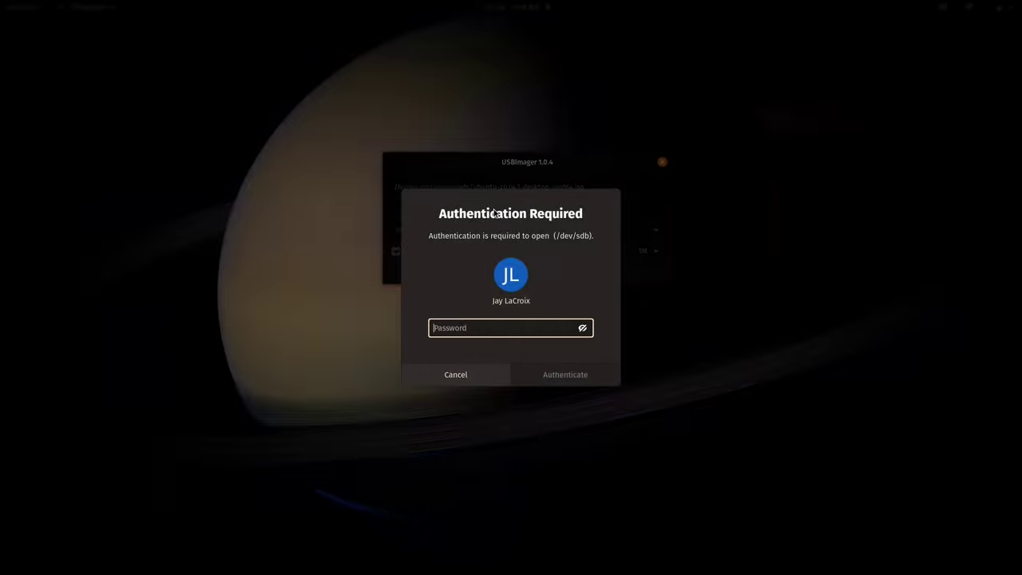
Authenticate with the account password so the ISO write to sdb proceeds
text(**********)
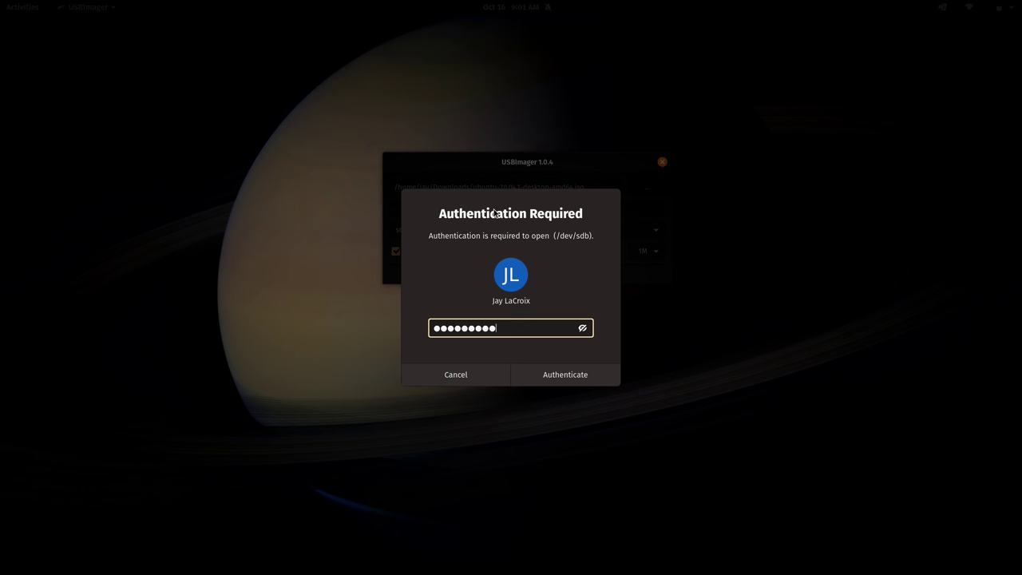
key(Return)
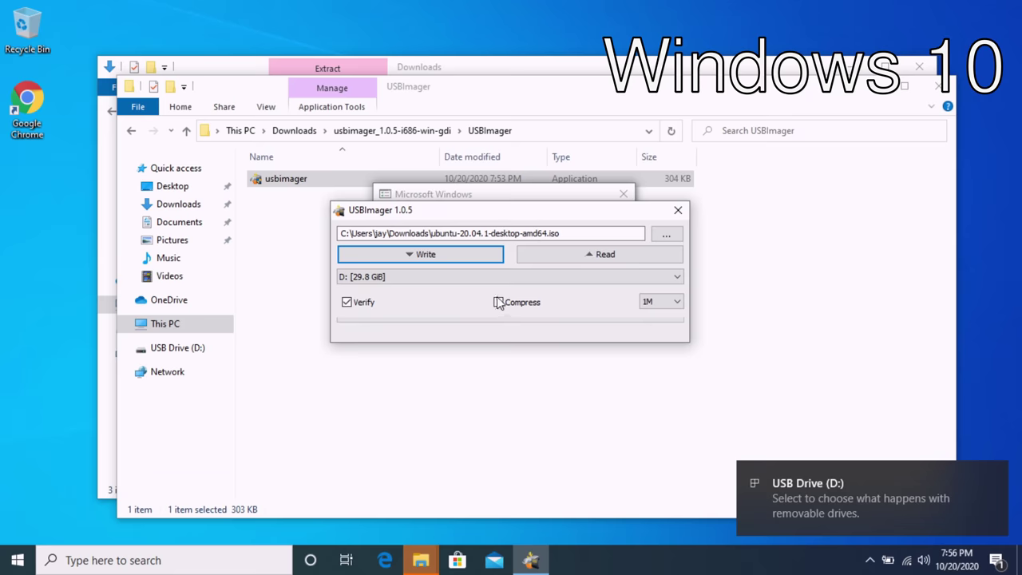
click(459, 254)
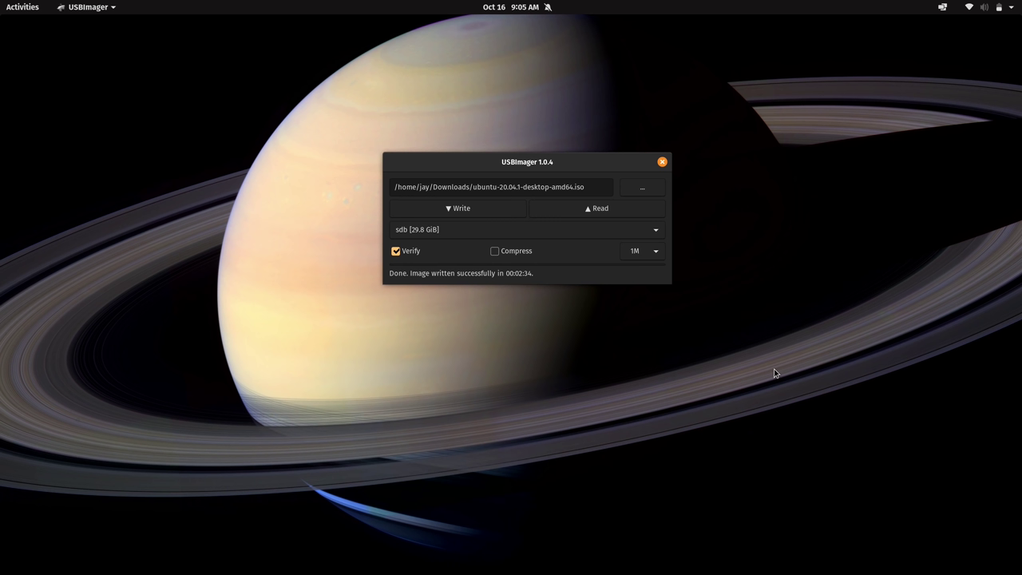
Read the sdb drive into usbimager-20201016T0911.dd on the Desktop, authenticating with the account password
click(607, 210)
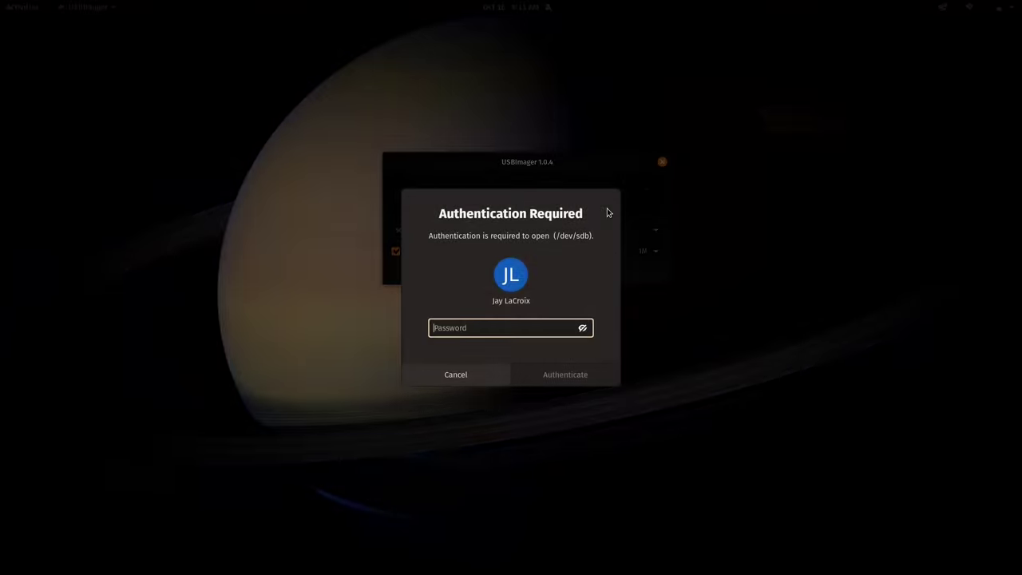
text(**********)
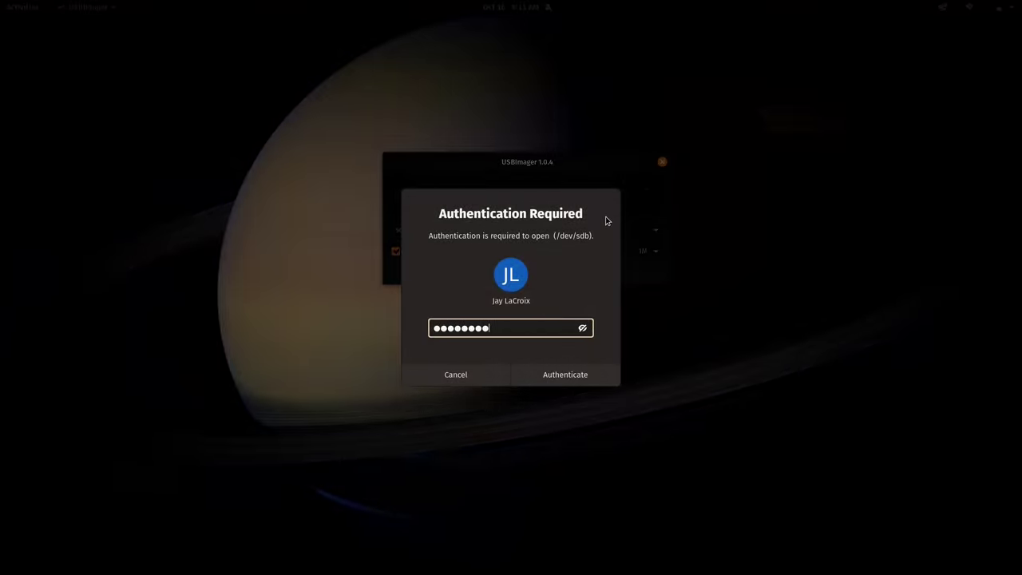
key(Return)
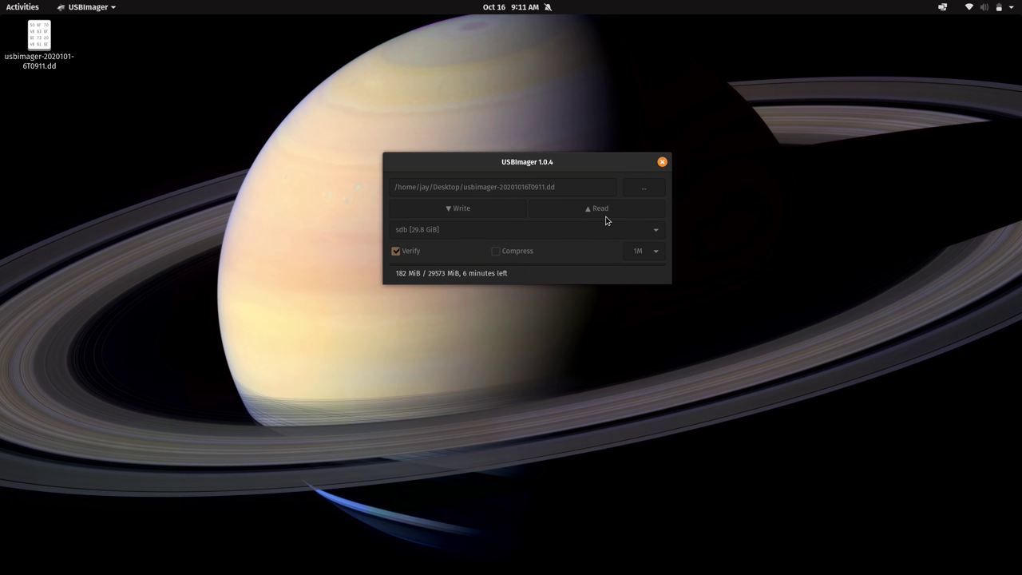